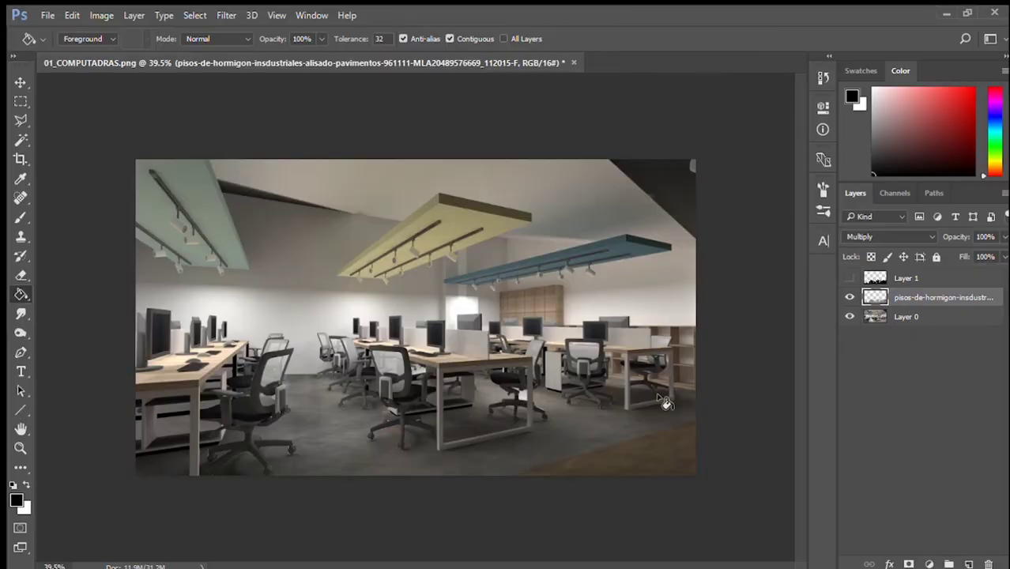
# - Set the concrete floor texture to Overlay blending, after trying Vivid Light, and merge it into the base render
pyautogui.click(889, 236)
pyautogui.press('Down')
pyautogui.press('Down')
pyautogui.press('Down')
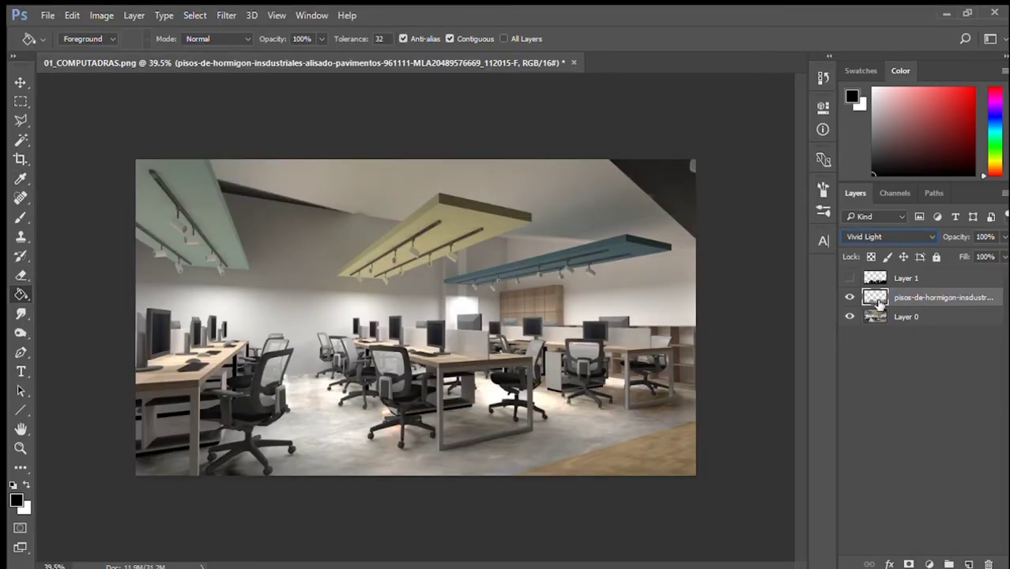
pyautogui.press('Up')
pyautogui.press('Up')
pyautogui.press('Up')
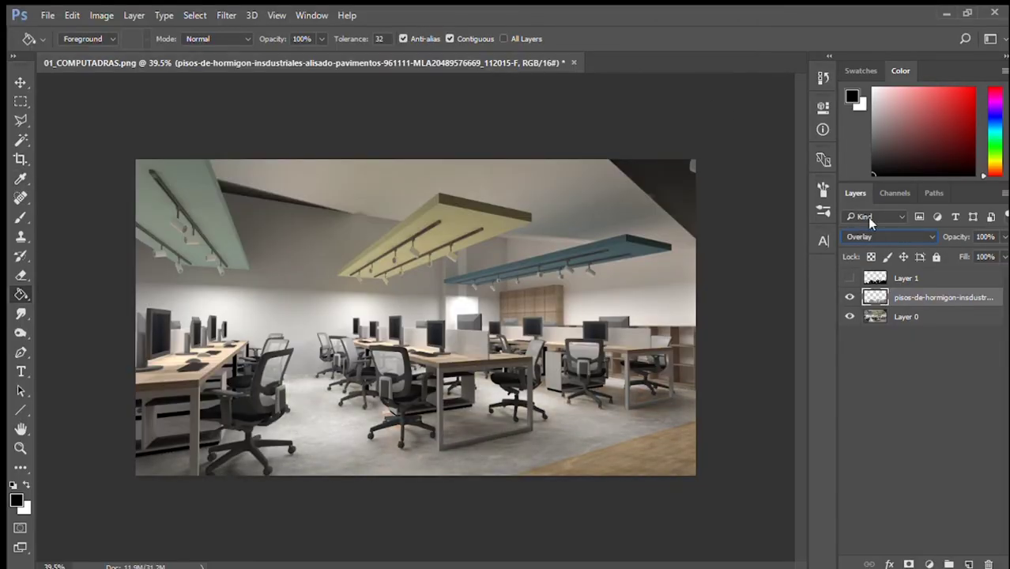
pyautogui.hotkey('alt', '[')
pyautogui.click(940, 298)
pyautogui.hotkey('ctrl', 'e')
pyautogui.press('i')
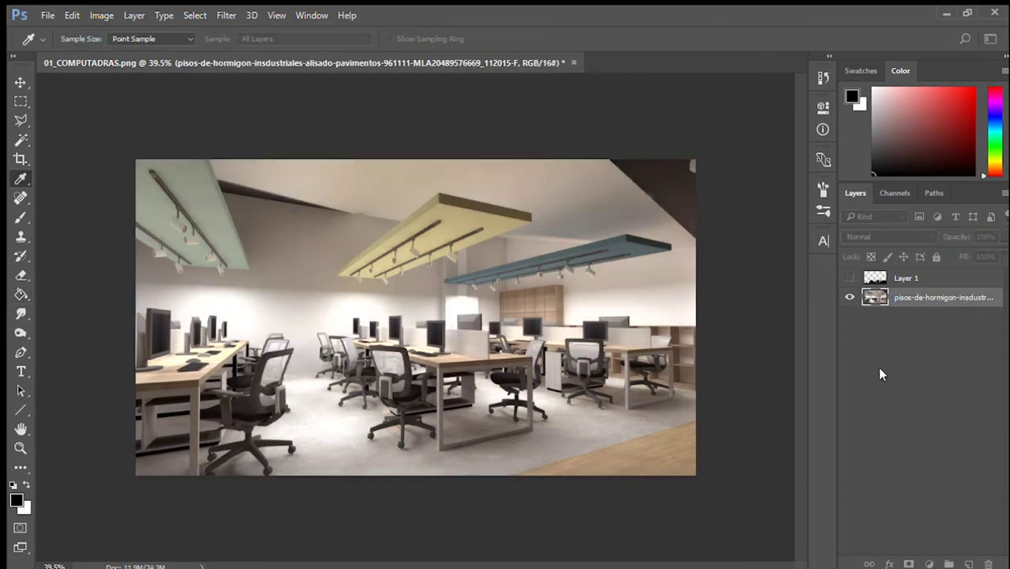
# - Outline the dark top-right corner with a polygonal selection
pyautogui.press('g')
pyautogui.scroll(2, 330, 447)
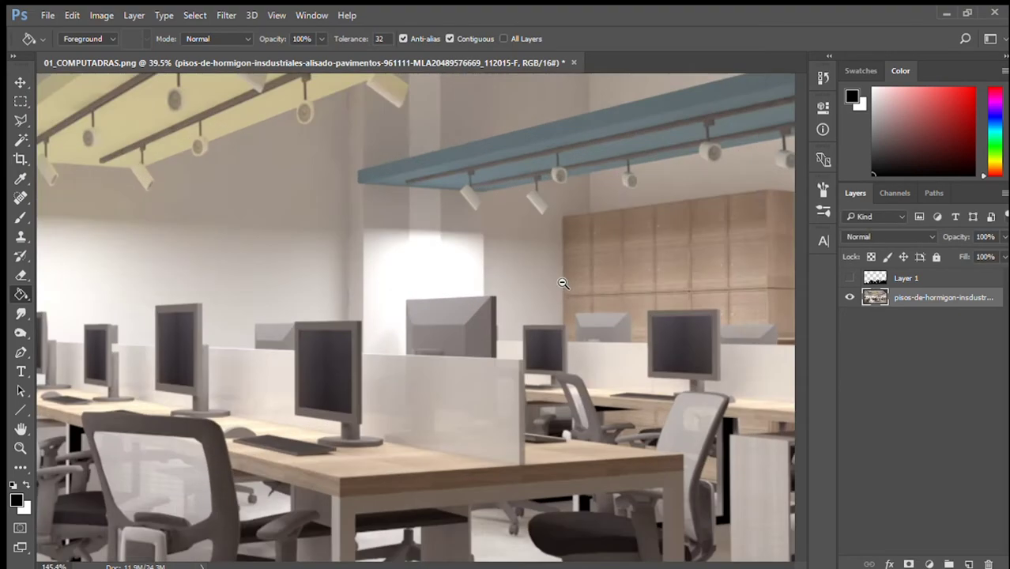
pyautogui.press('b')
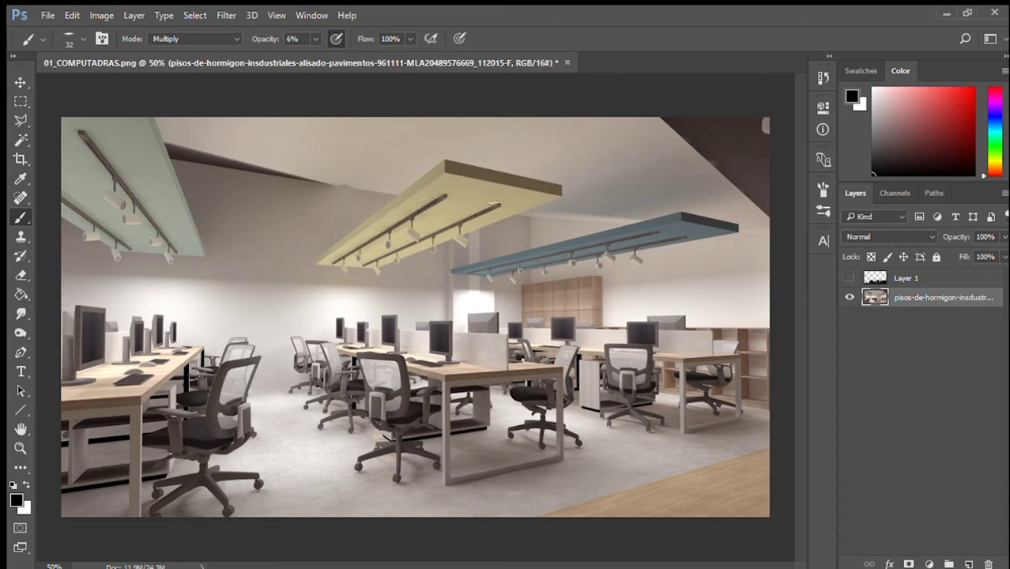
pyautogui.scroll(-1, 597, 250)
pyautogui.press('l')
pyautogui.click(767, 110)
pyautogui.click(642, 122)
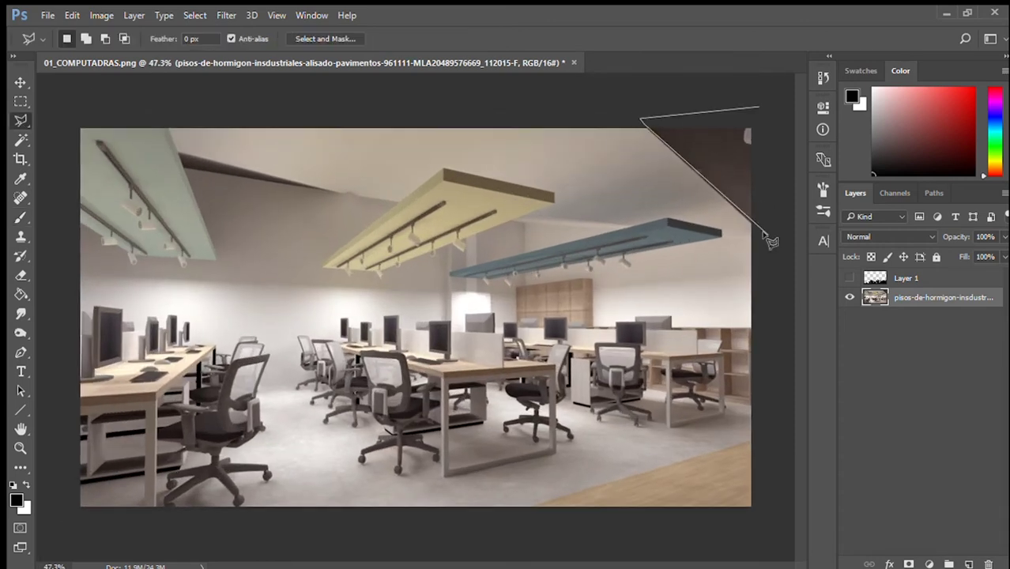
pyautogui.doubleClick(766, 240)
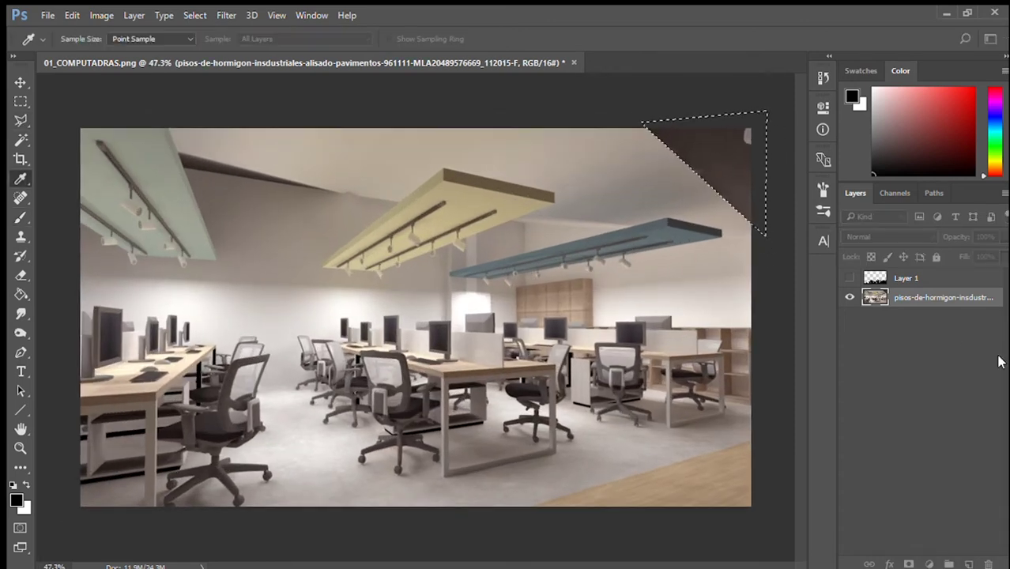
# - Paint the selected corner in sampled ceiling grey with a large brush at 47% opacity
pyautogui.scroll(3, 755, 262)
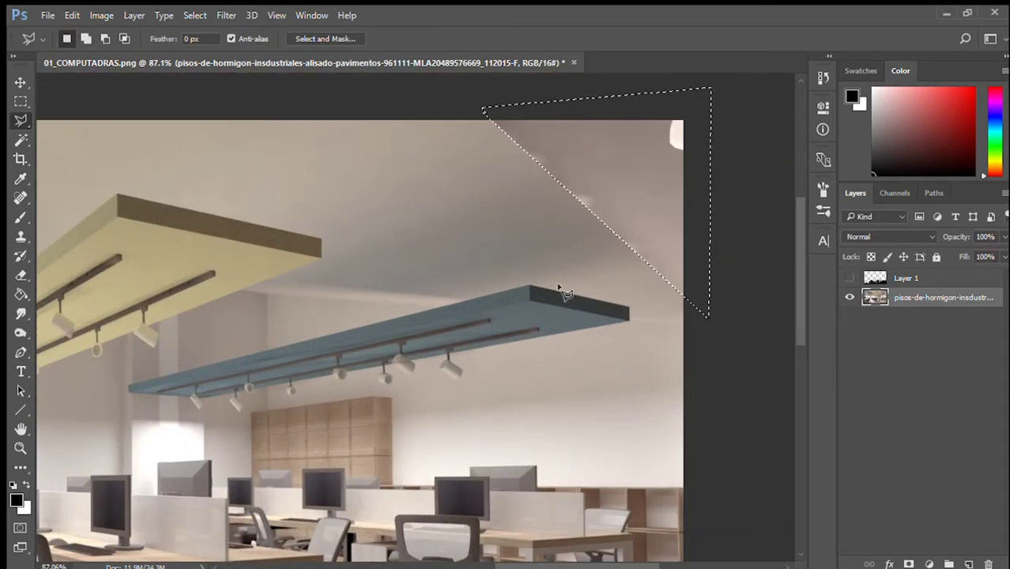
pyautogui.press('b')
pyautogui.keyDown('alt'); pyautogui.click(478, 165); pyautogui.keyUp('alt')
pyautogui.press(']')
pyautogui.press(']')
pyautogui.press(']')
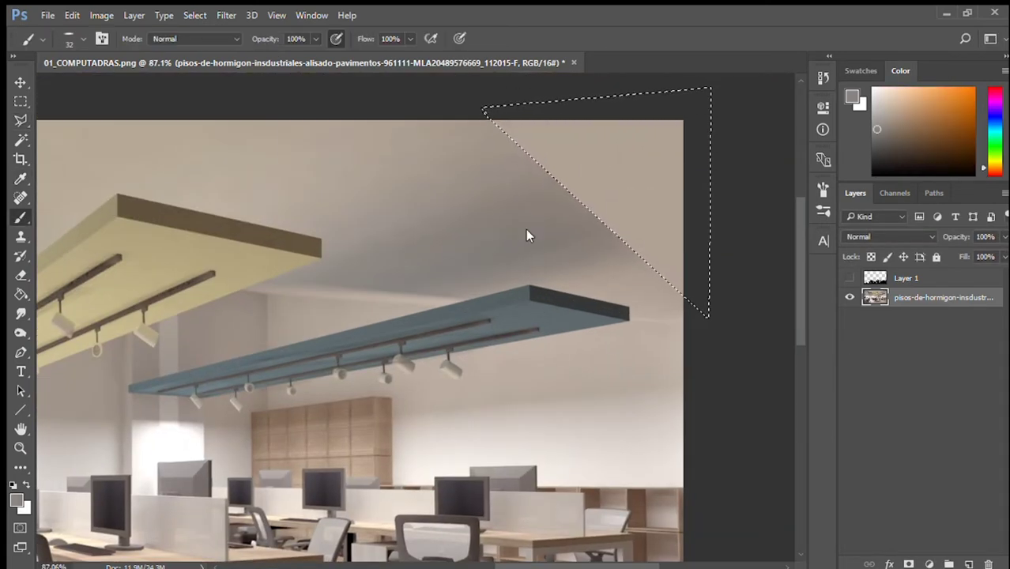
pyautogui.press('4')
pyautogui.press('7')
pyautogui.scroll(-5, 761, 474)
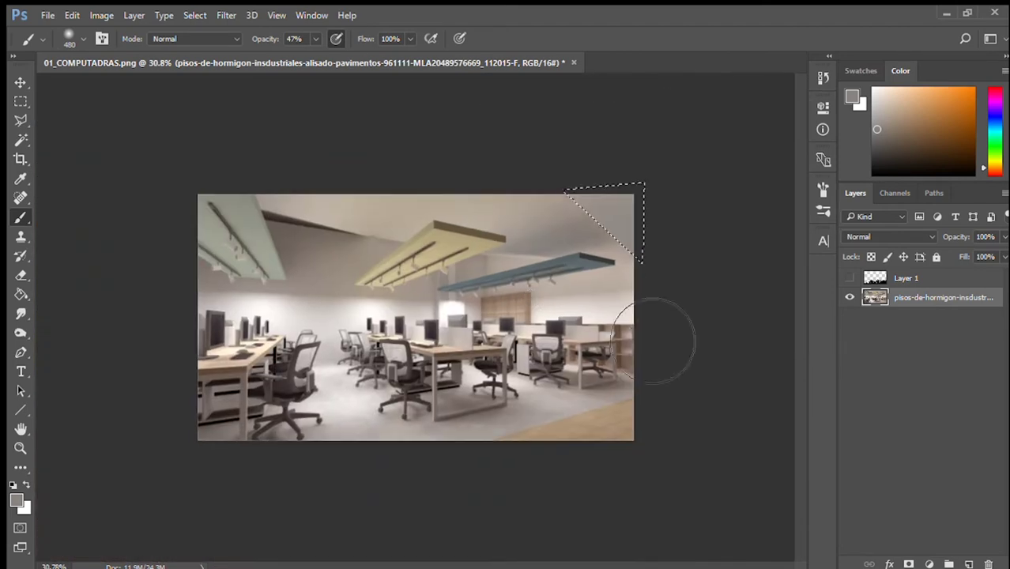
# - Save the work as 01_COMPUTADRAS.psd and clear the corner selection
pyautogui.hotkey('ctrl', 's')
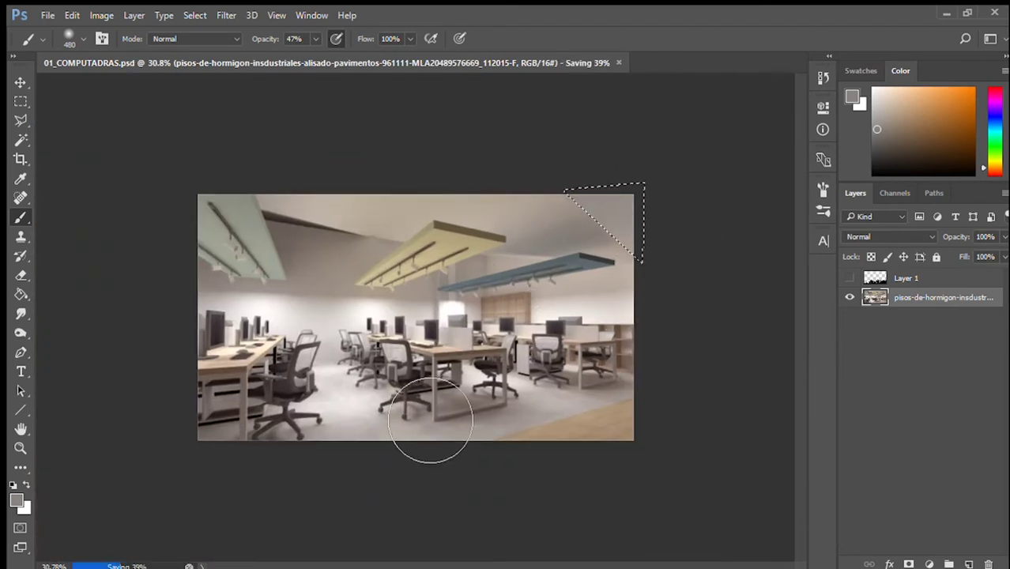
pyautogui.press('i')
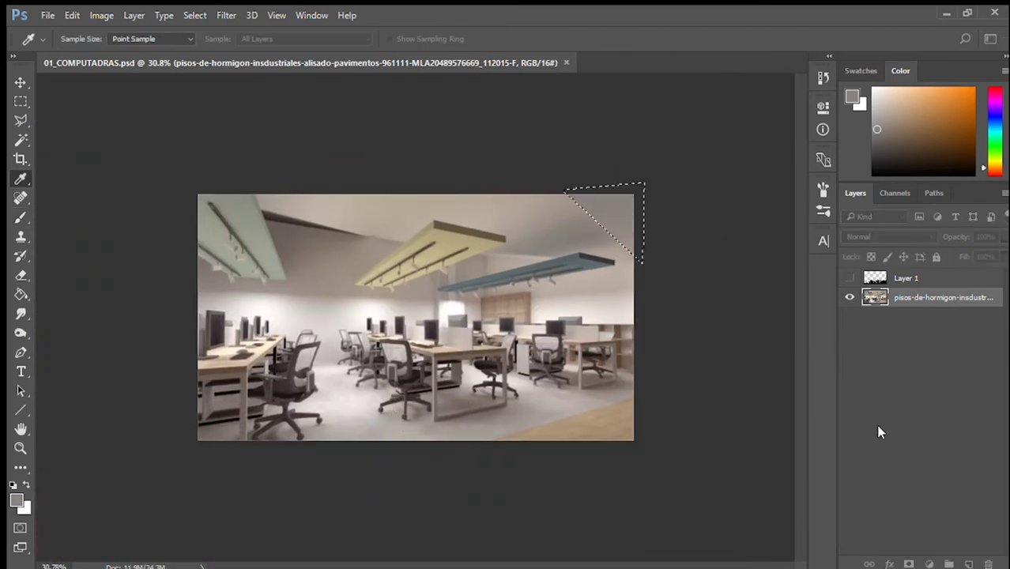
pyautogui.press('b')
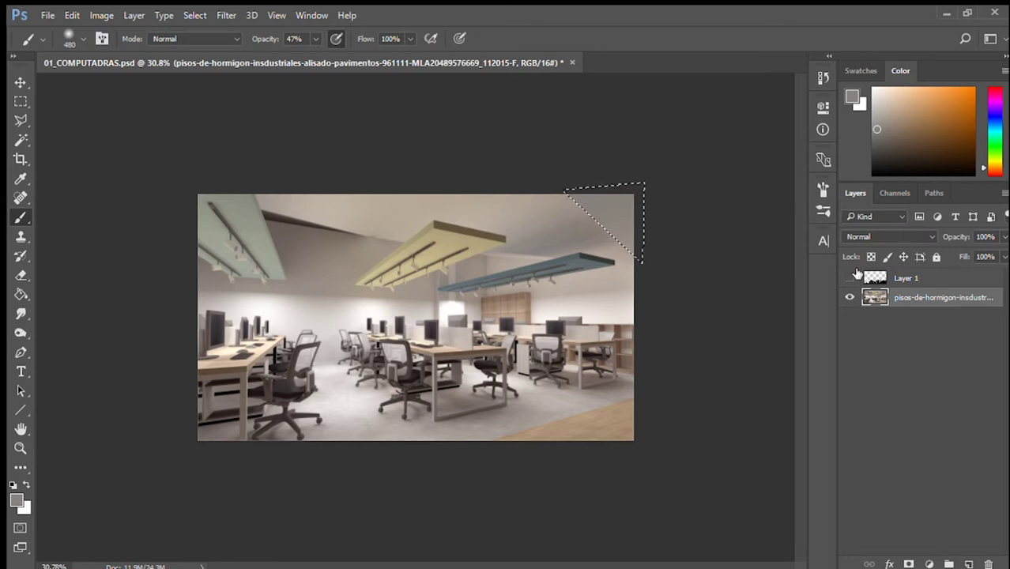
pyautogui.hotkey('ctrl', 'd')
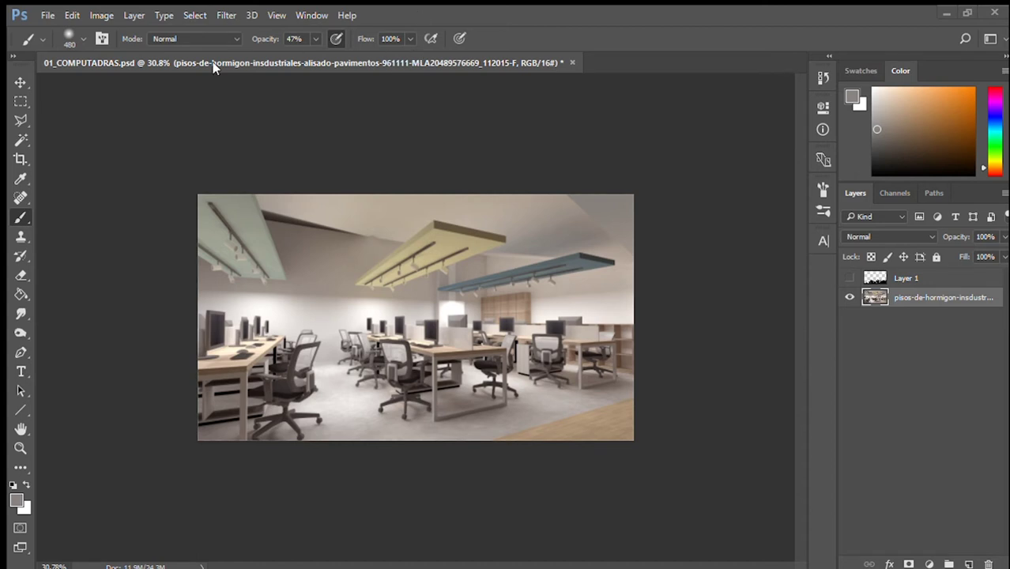
pyautogui.hotkey('ctrl', 'shift', 'd')
pyautogui.hotkey('ctrl', 'd')
# - Paste the software screenshot as a new layer and shrink it to a small box
pyautogui.hotkey('ctrl', 'v')
pyautogui.scroll(2, 558, 268)
pyautogui.hotkey('ctrl', 't')
pyautogui.moveTo(558, 268)
pyautogui.mouseDown()
pyautogui.moveTo(509, 308)
pyautogui.moveTo(391, 340)
pyautogui.mouseUp()
# - Move and distort the screenshot to fit a back-row monitor's screen perspective
pyautogui.scroll(3, 391, 340)
pyautogui.scroll(3, 390, 340)
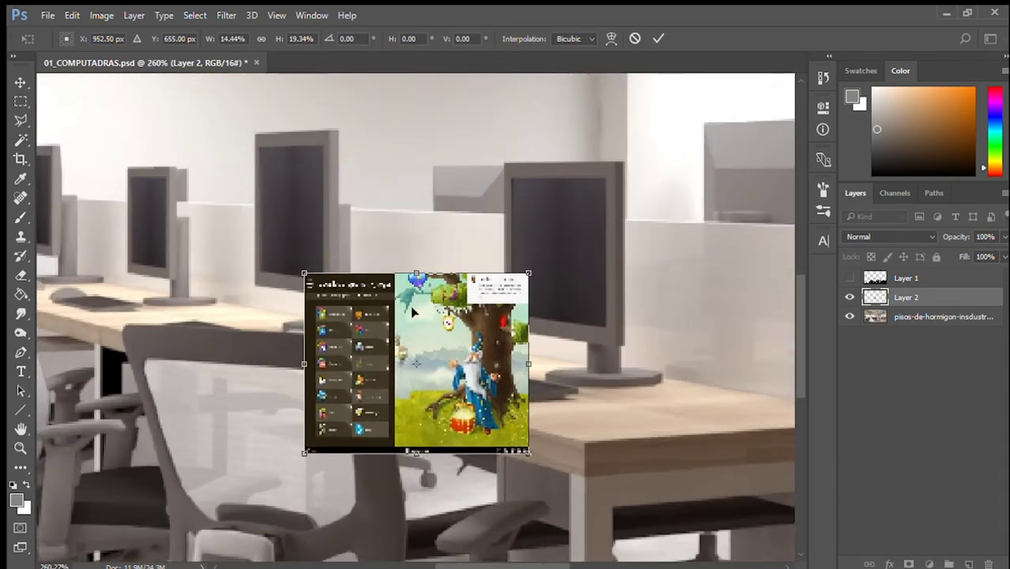
pyautogui.moveTo(410, 305); pyautogui.dragTo(360, 169)
pyautogui.moveTo(485, 339); pyautogui.dragTo(426, 256)
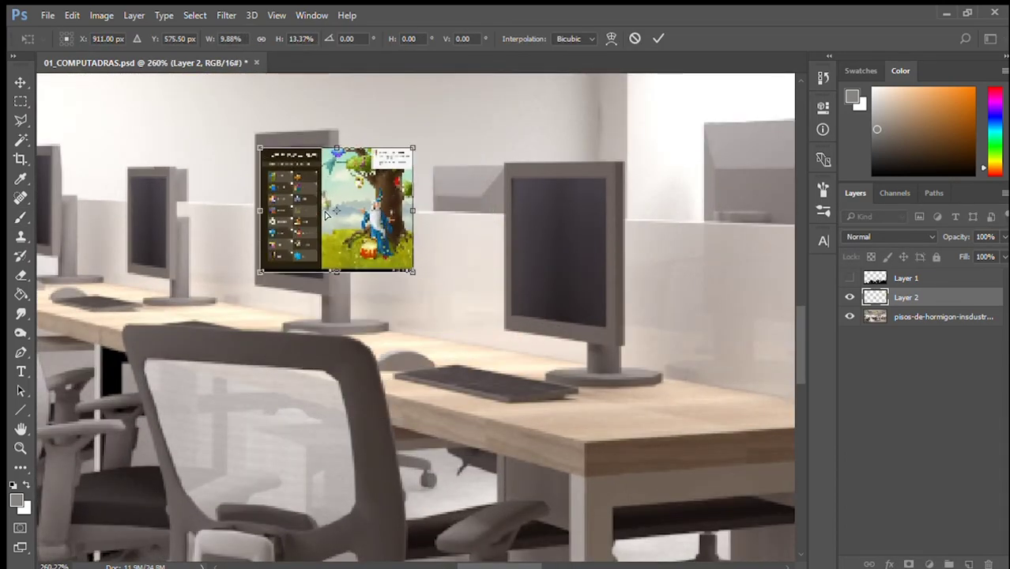
pyautogui.moveTo(413, 210); pyautogui.dragTo(320, 219)
pyautogui.moveTo(321, 150); pyautogui.dragTo(315, 158)
pyautogui.press('Return')
pyautogui.scroll(-4, 260, 303)
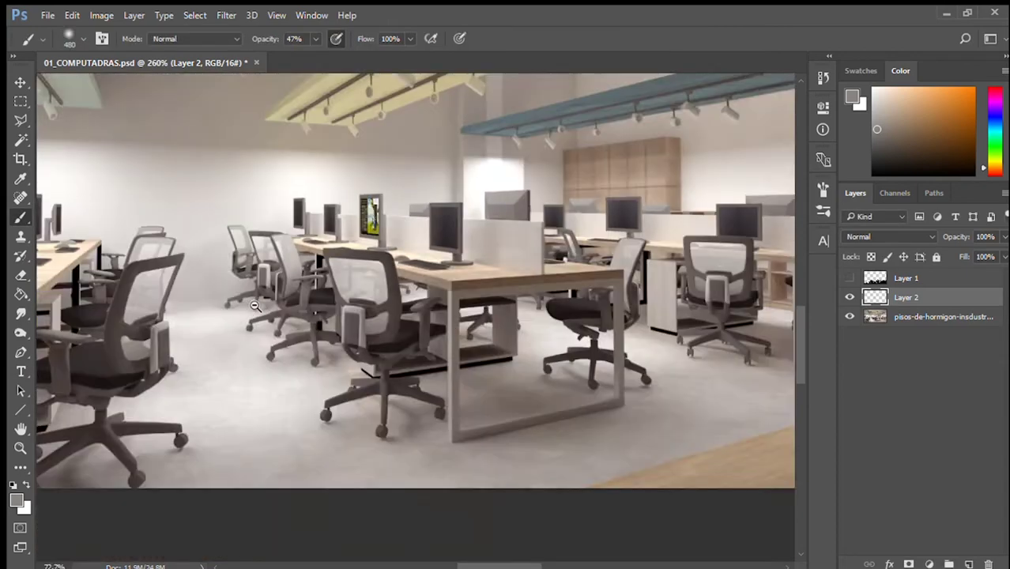
pyautogui.scroll(2, 260, 304)
# - Copy the screen image onto the right-hand monitor and resize it to fit
pyautogui.press('m')
pyautogui.press('v')
pyautogui.moveTo(206, 247); pyautogui.dragTo(540, 245)
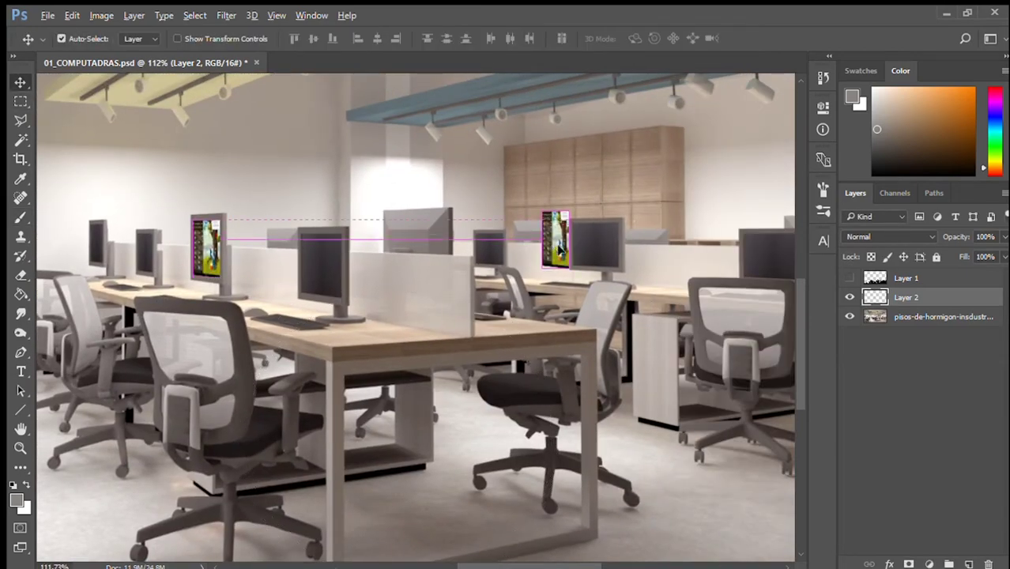
pyautogui.scroll(1, 540, 245)
pyautogui.scroll(4, 540, 245)
pyautogui.hotkey('ctrl', 't')
pyautogui.moveTo(384, 451); pyautogui.dragTo(451, 387)
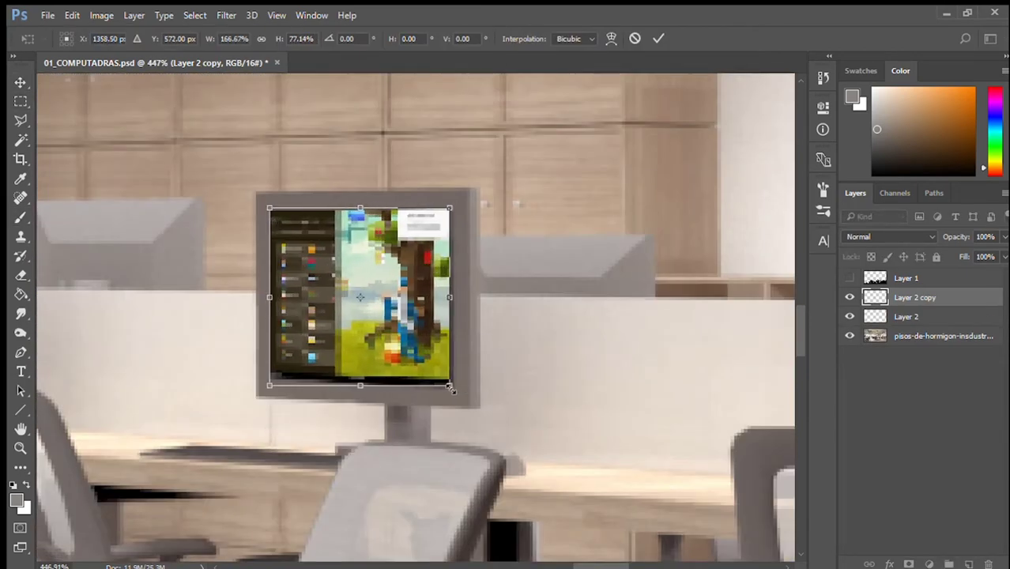
pyautogui.press('Return')
pyautogui.scroll(-5, 451, 387)
# - Refit the Layer 2 screen image to its monitor's height and perspective
pyautogui.click(286, 362)
pyautogui.hotkey('ctrl', 't')
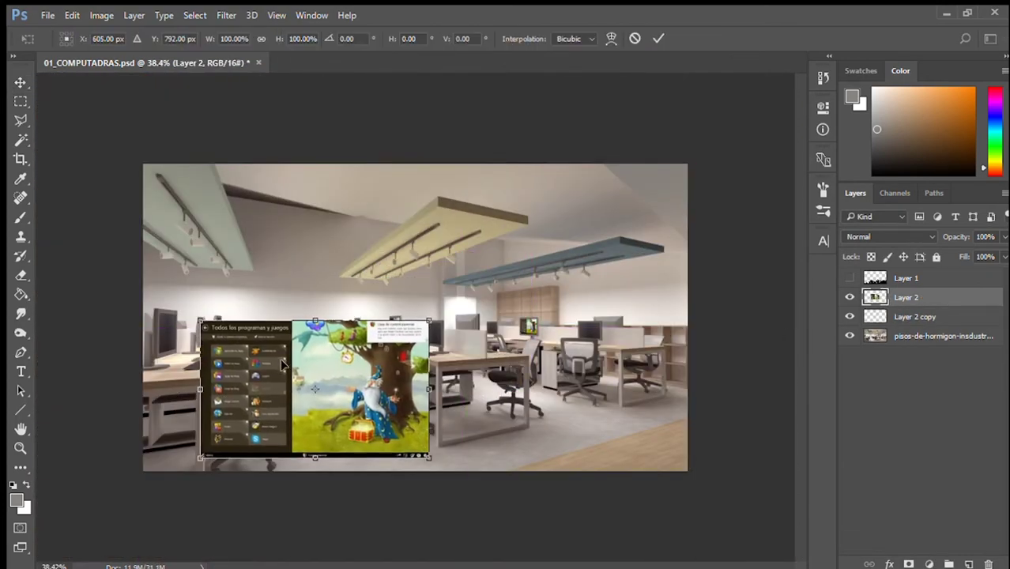
pyautogui.scroll(2, 245, 277)
pyautogui.scroll(3, 241, 273)
pyautogui.moveTo(238, 269); pyautogui.dragTo(230, 269)
pyautogui.moveTo(255, 301); pyautogui.dragTo(254, 356)
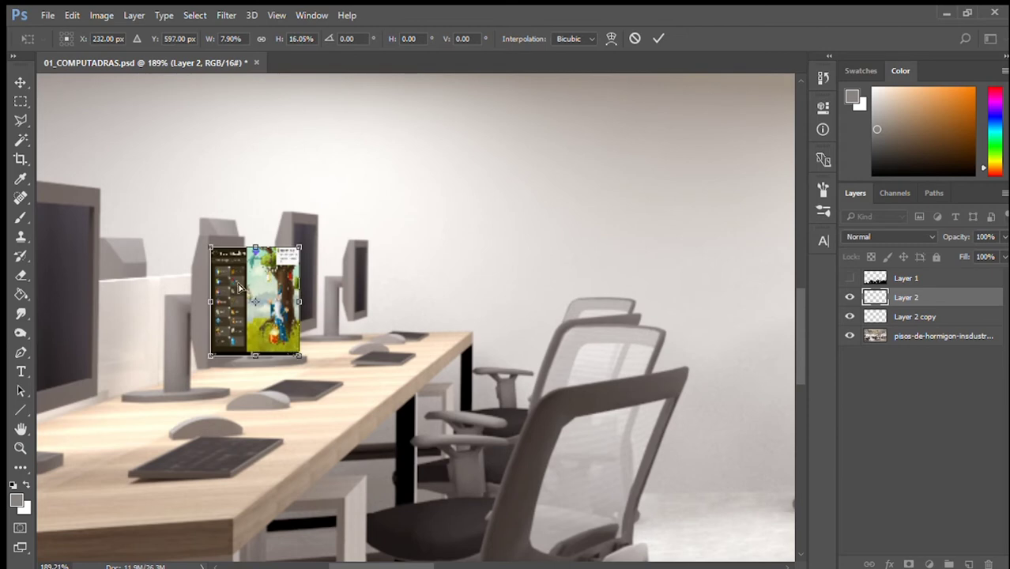
pyautogui.moveTo(299, 248); pyautogui.dragTo(241, 247)
pyautogui.moveTo(299, 356); pyautogui.dragTo(241, 329)
pyautogui.press('Return')
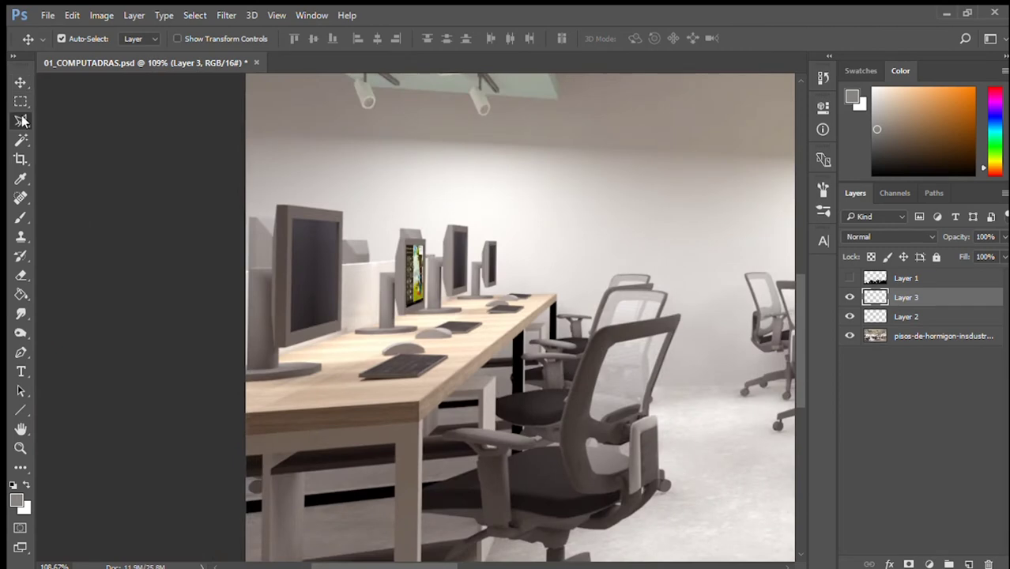
# - Begin a polygonal selection along the front desk top's edge
pyautogui.press('l')
pyautogui.click(230, 437)
pyautogui.click(419, 419)
pyautogui.click(555, 294)
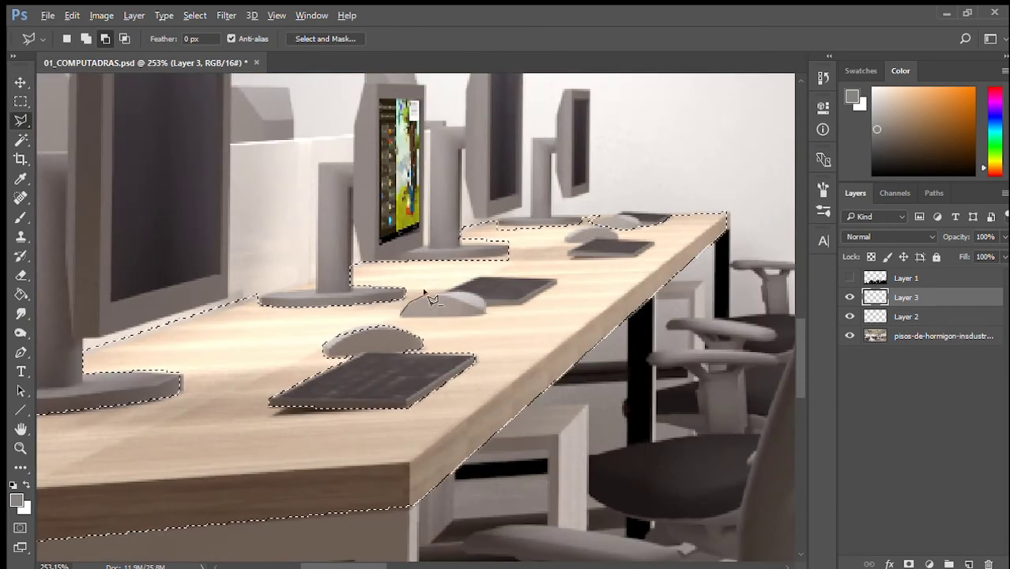
# - Finish tracing the front desk tops and keyboard, adding points along the desk edges
pyautogui.moveTo(507, 309); pyautogui.dragTo(365, 400)
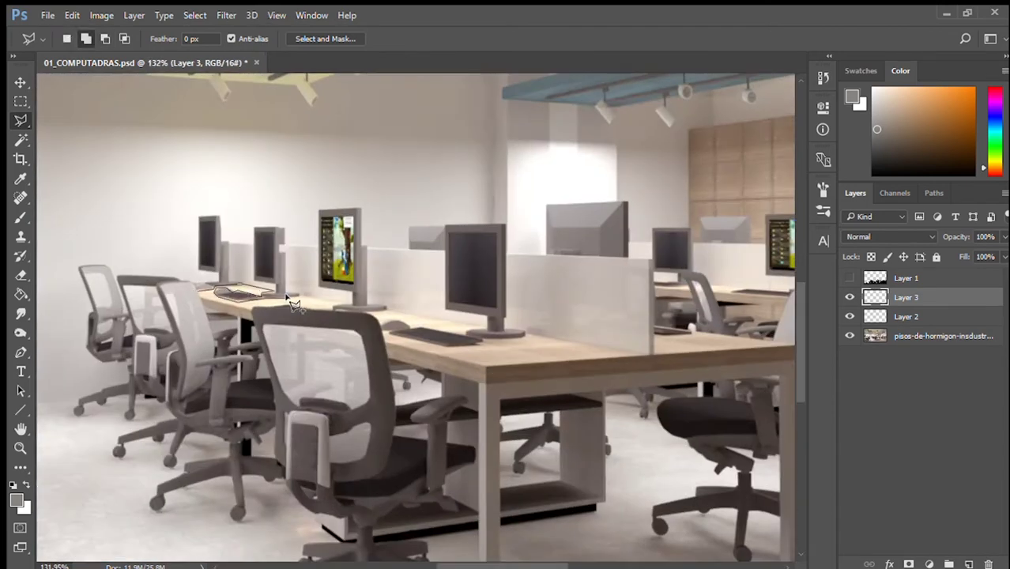
pyautogui.doubleClick(227, 294)
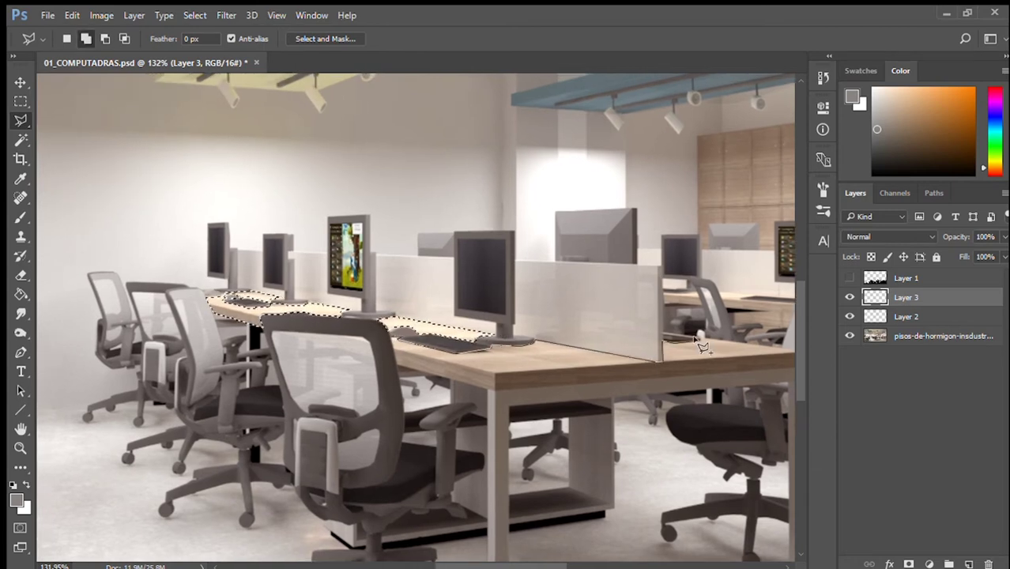
pyautogui.hscroll(3, 654, 372)
pyautogui.scroll(3, 655, 372)
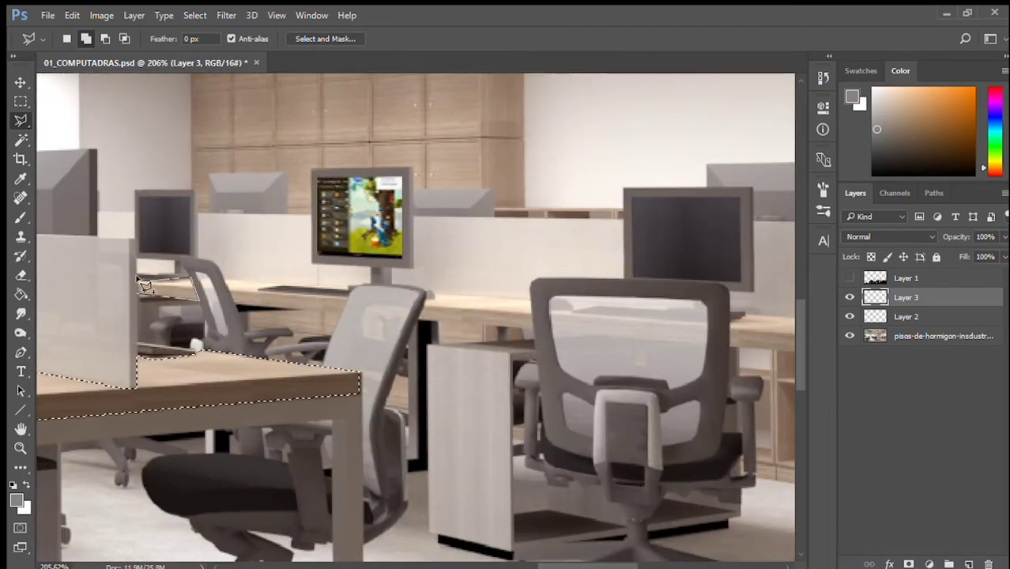
pyautogui.click(426, 295)
pyautogui.click(528, 298)
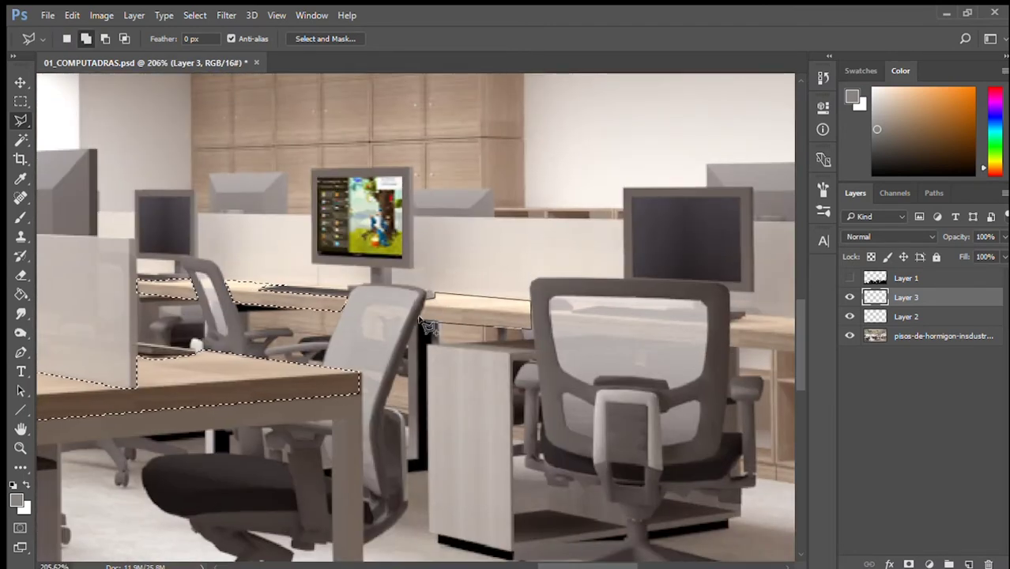
pyautogui.hscroll(5, 411, 310)
pyautogui.scroll(-5, 411, 311)
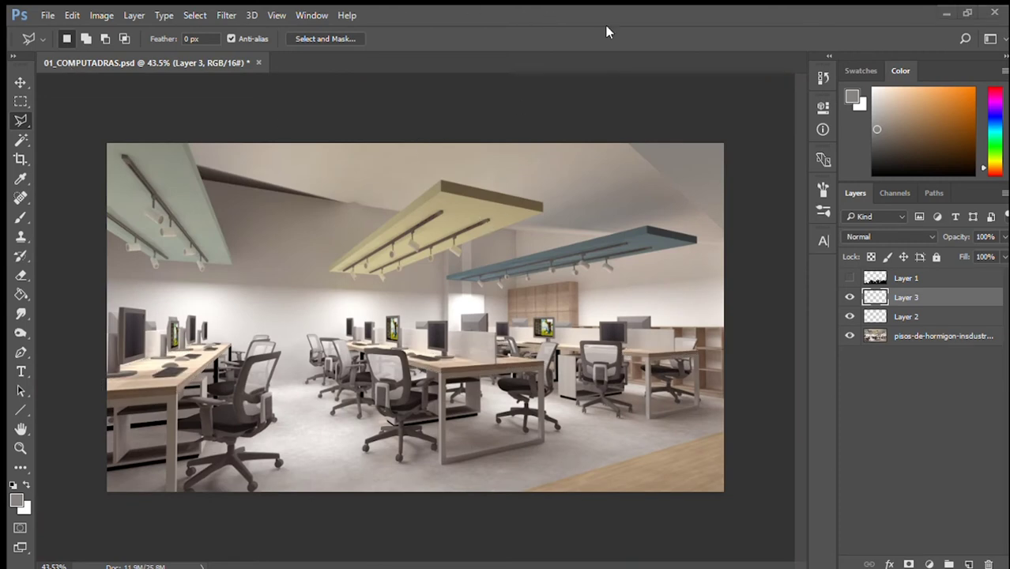
# - Hide Layer 3 and distort the wood texture onto the long left desk top
pyautogui.click(850, 297)
pyautogui.press('g')
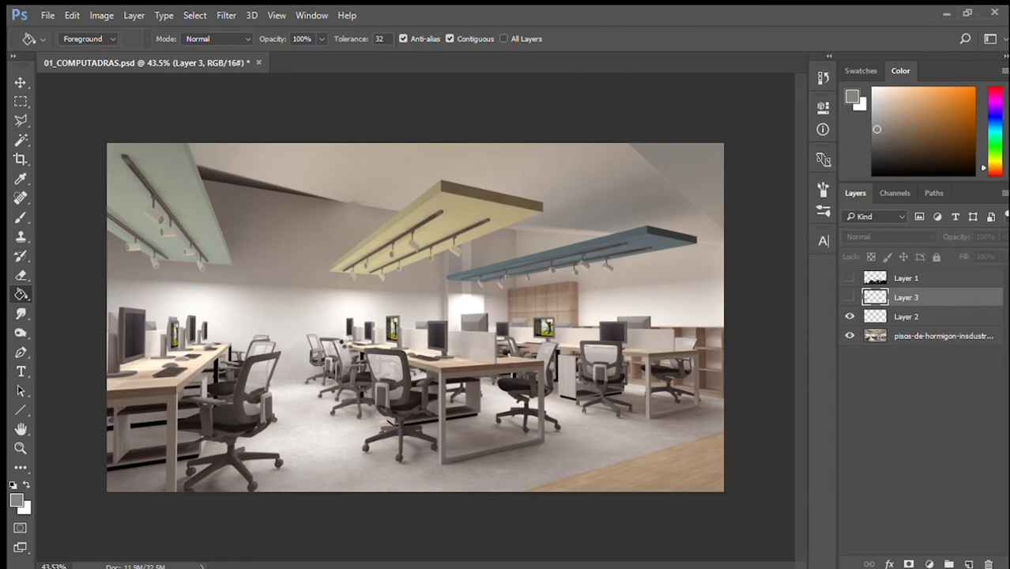
pyautogui.moveTo(325, 320); pyautogui.dragTo(177, 351)
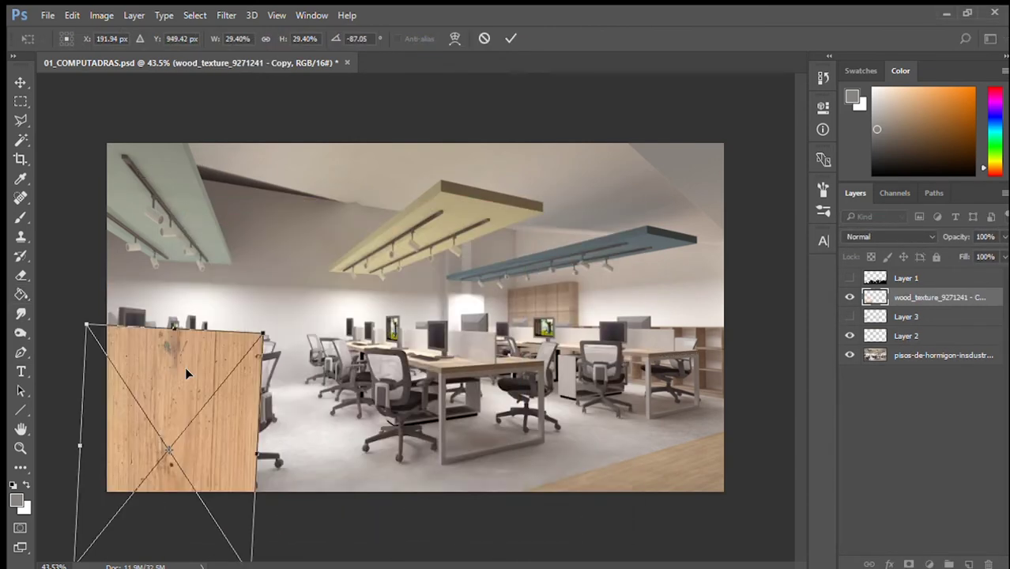
pyautogui.scroll(-1, 177, 351)
pyautogui.moveTo(90, 552); pyautogui.dragTo(39, 392)
pyautogui.moveTo(264, 552); pyautogui.dragTo(204, 402)
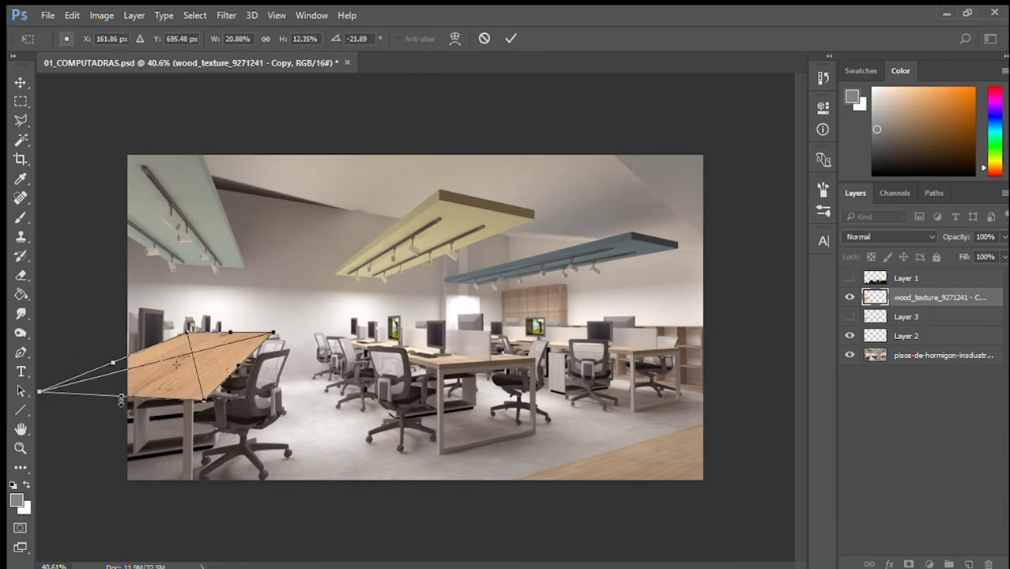
pyautogui.moveTo(121, 401)
pyautogui.mouseDown()
pyautogui.moveTo(234, 370)
pyautogui.moveTo(405, 360)
pyautogui.mouseUp()
pyautogui.press('Return')
# - Duplicate the wood texture twice and fit the copies onto the right-hand desks
pyautogui.hotkey('ctrl', 'alt', 't')
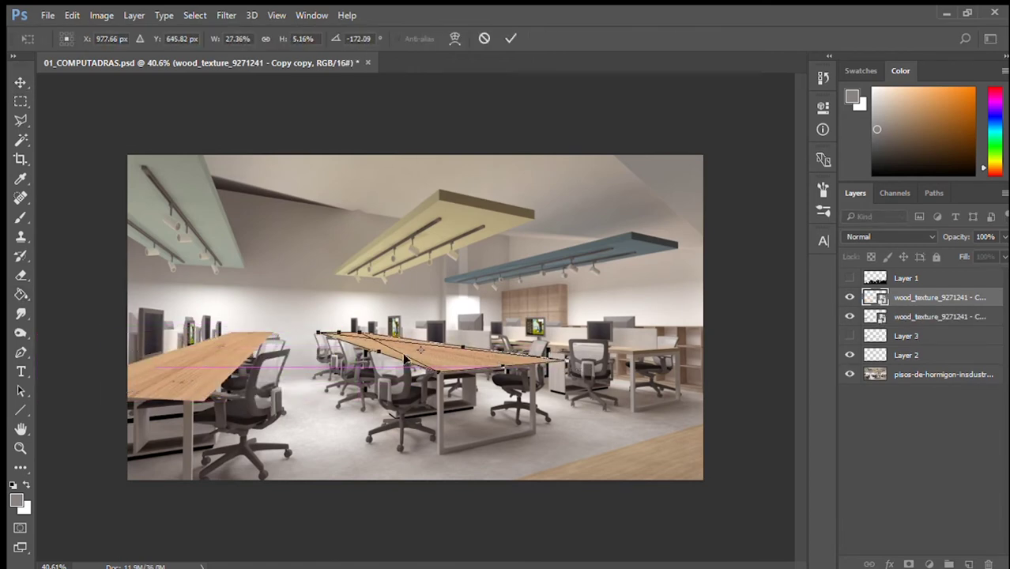
pyautogui.press('Return')
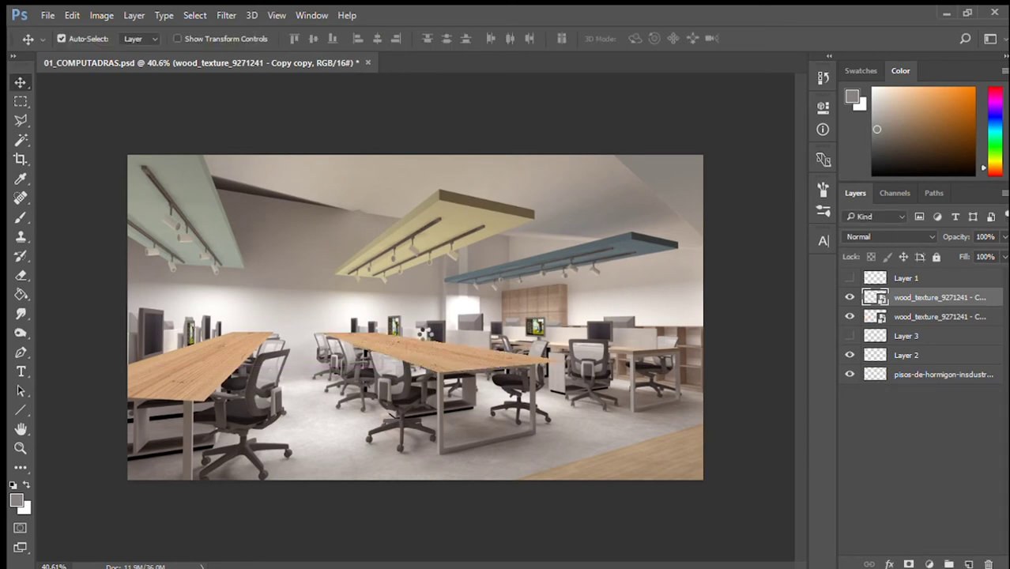
pyautogui.click(443, 336)
pyautogui.moveTo(443, 372); pyautogui.dragTo(525, 377)
pyautogui.hotkey('ctrl', 't')
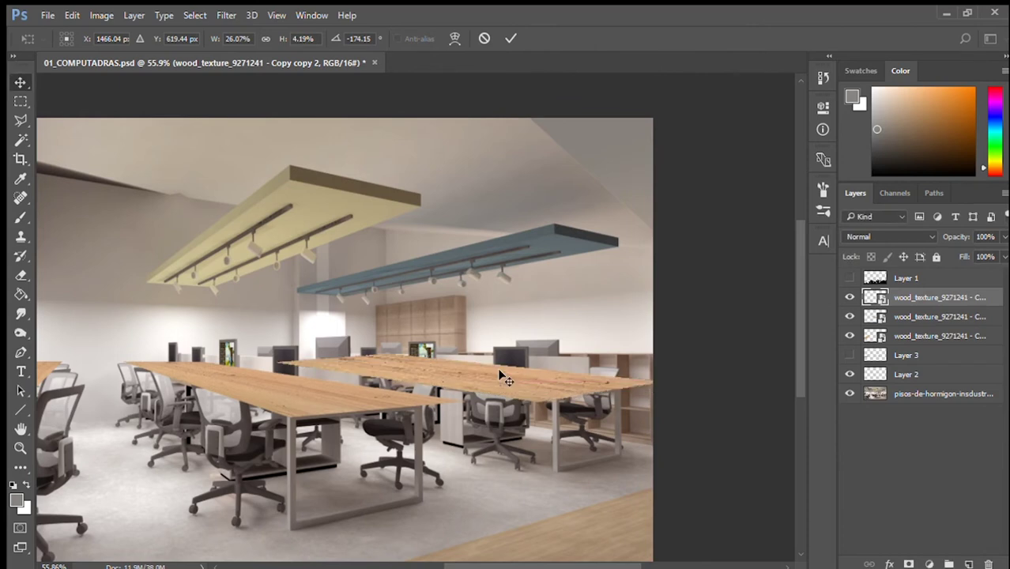
pyautogui.press('Return')
pyautogui.scroll(-2, 497, 368)
# - Merge the three wood layers, set Hard Light blending and lower the fill
pyautogui.keyDown('shift'); pyautogui.click(906, 338); pyautogui.keyUp('shift')
pyautogui.hotkey('ctrl', 'e')
pyautogui.press('m')
pyautogui.hotkey('shift', 'alt', 'm')
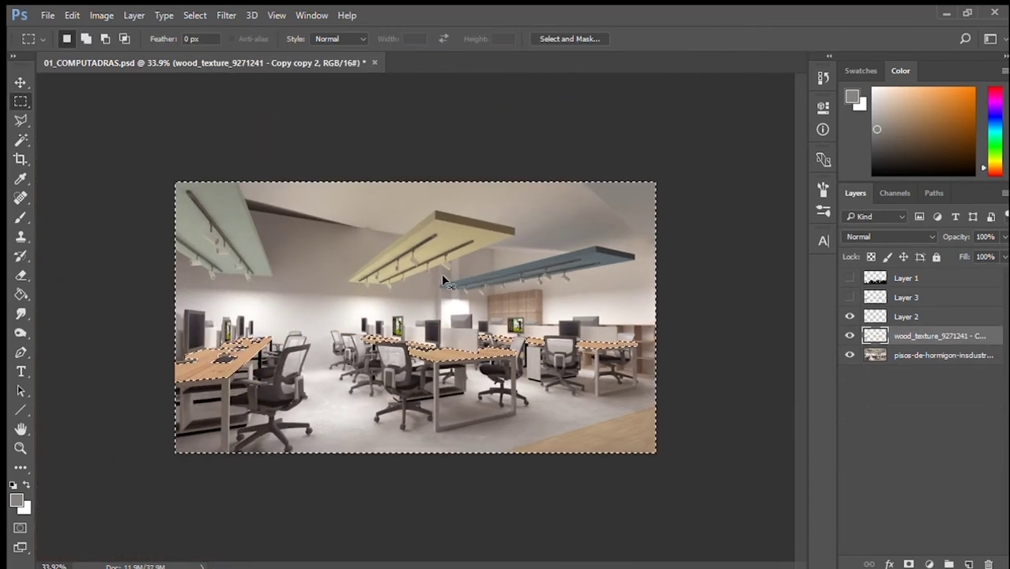
pyautogui.hotkey('shift', 'alt', 'h')
pyautogui.write('75')
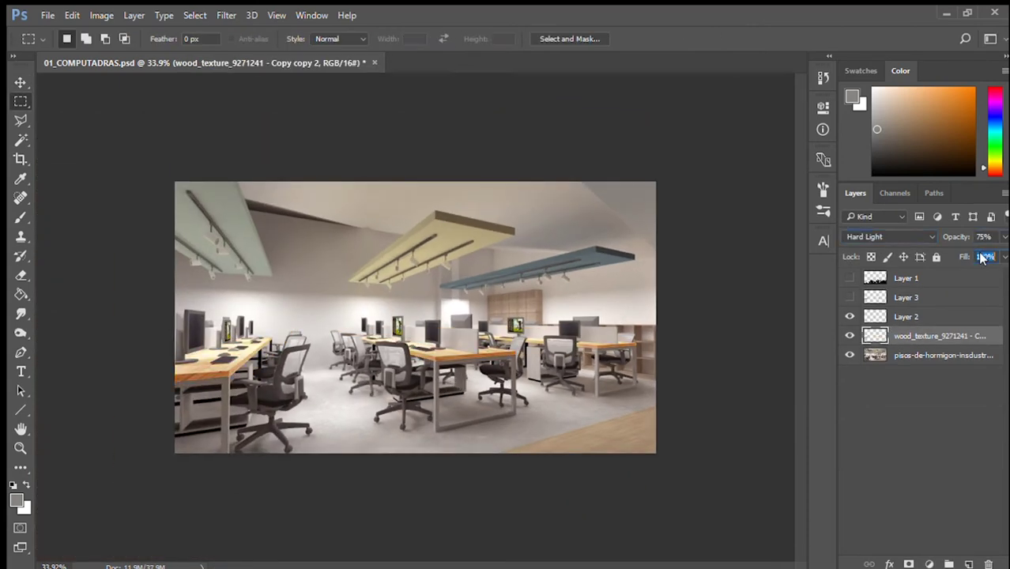
pyautogui.moveTo(983, 259); pyautogui.dragTo(962, 263)
# - Merge the wood texture into the base render and deselect the desk tops
pyautogui.keyDown('ctrl'); pyautogui.click(902, 355); pyautogui.keyUp('ctrl')
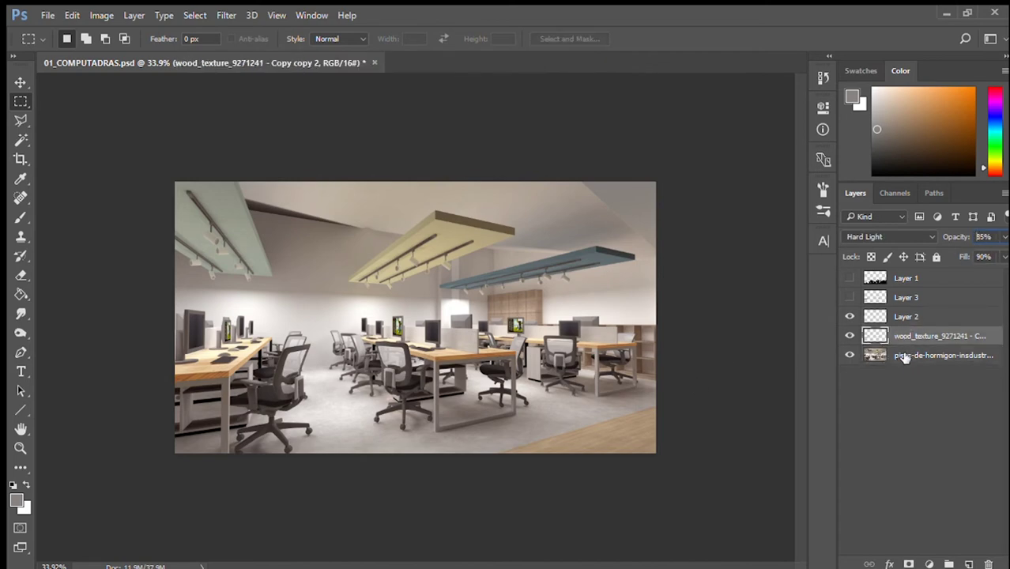
pyautogui.hotkey('ctrl', 'e')
pyautogui.keyDown('ctrl'); pyautogui.click(875, 335); pyautogui.keyUp('ctrl')
pyautogui.press('i')
pyautogui.press('m')
pyautogui.hotkey('ctrl', 'd')
# - Select the dark shadow strip where the ceiling meets the wall with a polygonal outline
pyautogui.scroll(3, 247, 205)
pyautogui.press('l')
pyautogui.scroll(2, 145, 232)
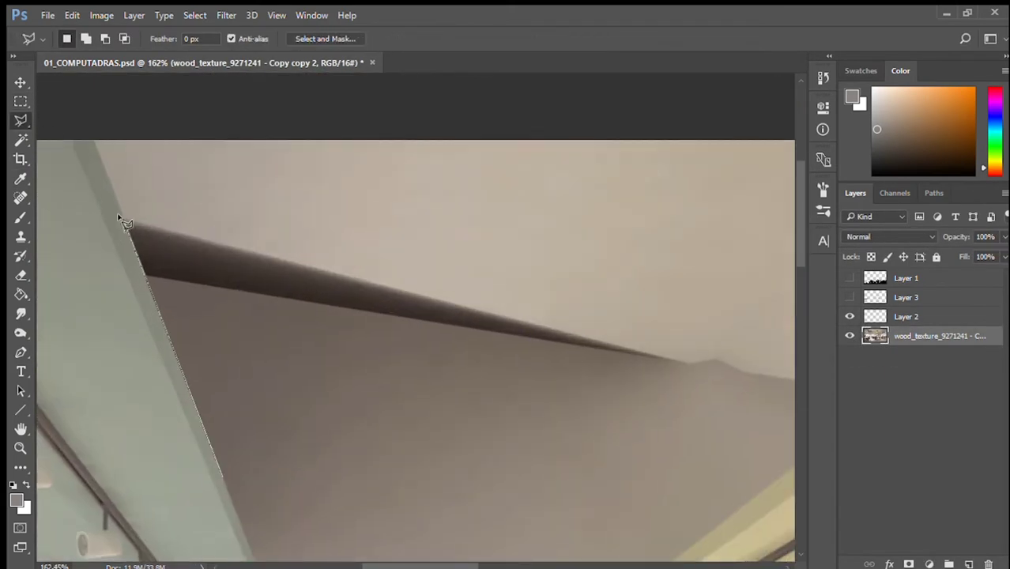
pyautogui.scroll(2, 119, 219)
pyautogui.scroll(1, 83, 241)
pyautogui.click(86, 261)
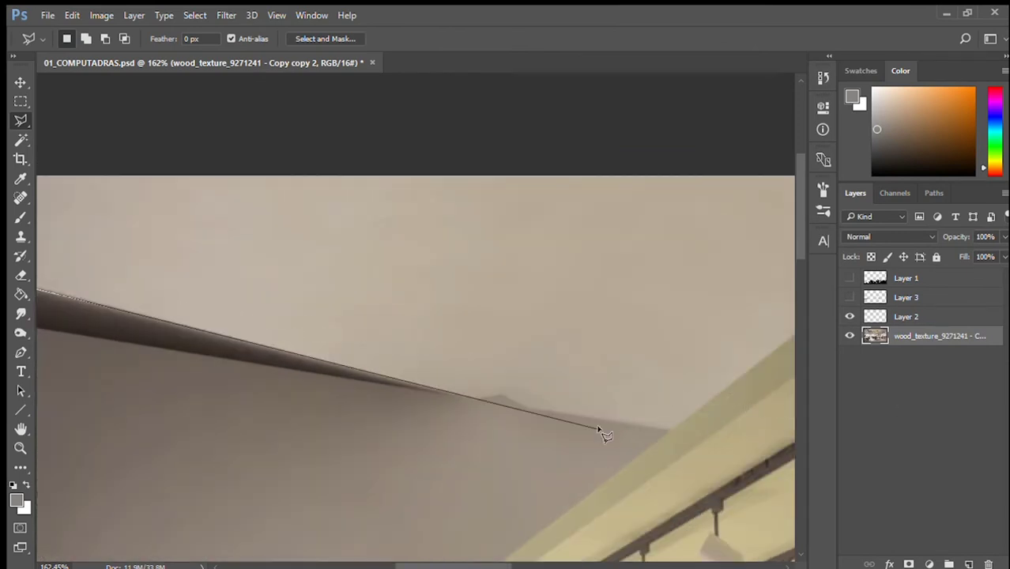
pyautogui.scroll(-2, 604, 429)
pyautogui.click(541, 423)
pyautogui.click(492, 469)
pyautogui.click(168, 473)
# - Paint the strip in the sampled light wall colour, deselect, and fit the image on screen
pyautogui.press('b')
pyautogui.moveTo(133, 324); pyautogui.dragTo(301, 368)
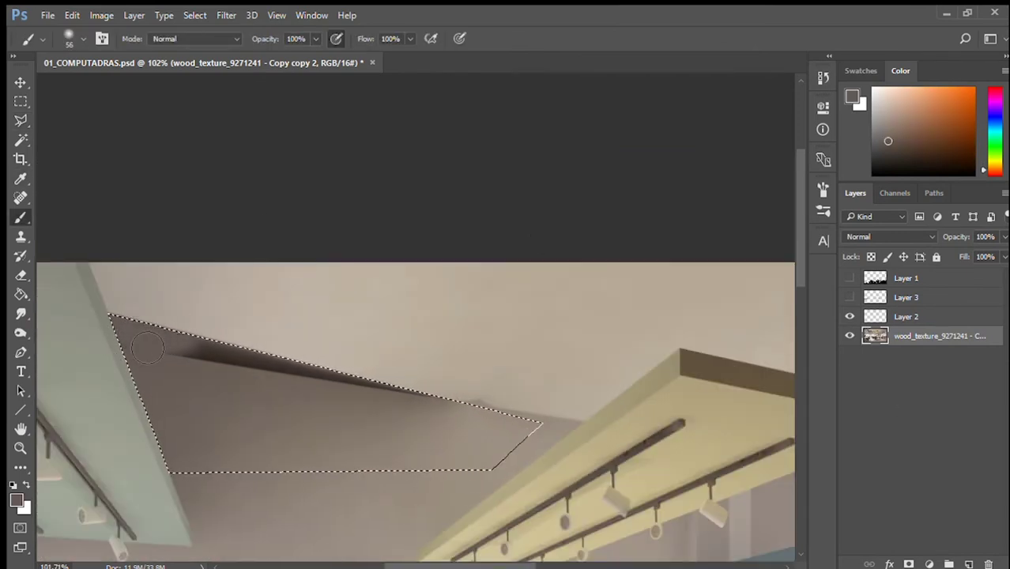
pyautogui.keyDown('alt'); pyautogui.click(332, 400); pyautogui.keyUp('alt')
pyautogui.moveTo(391, 410)
pyautogui.mouseDown()
pyautogui.moveTo(302, 408)
pyautogui.moveTo(174, 449)
pyautogui.mouseUp()
pyautogui.keyDown('alt'); pyautogui.click(219, 429); pyautogui.keyUp('alt')
pyautogui.hotkey('ctrl', 'd')
pyautogui.hotkey('ctrl', '0')
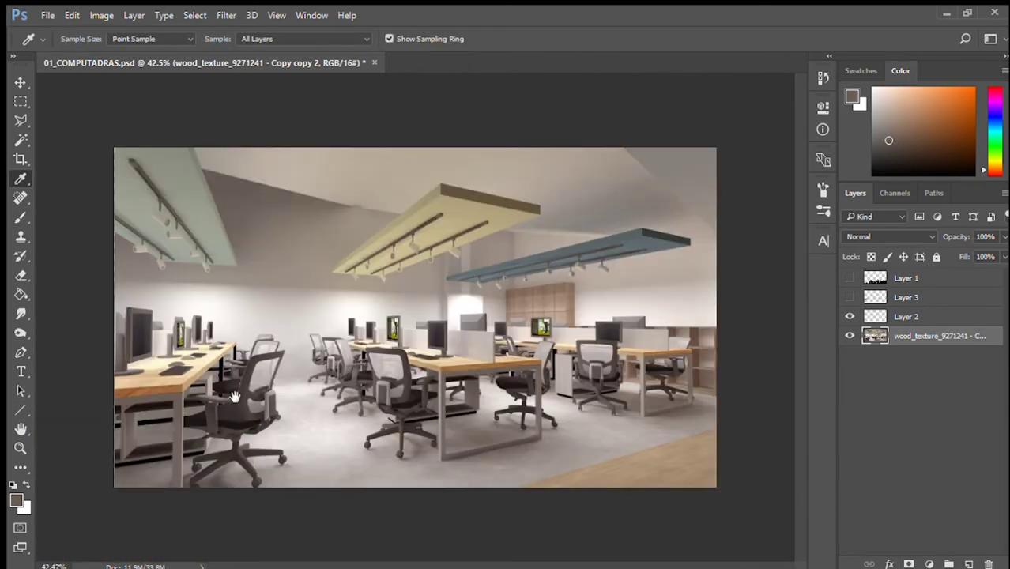
# - Start a polygonal outline along the ceiling above the panels
pyautogui.press('l')
pyautogui.click(201, 168)
pyautogui.click(399, 214)
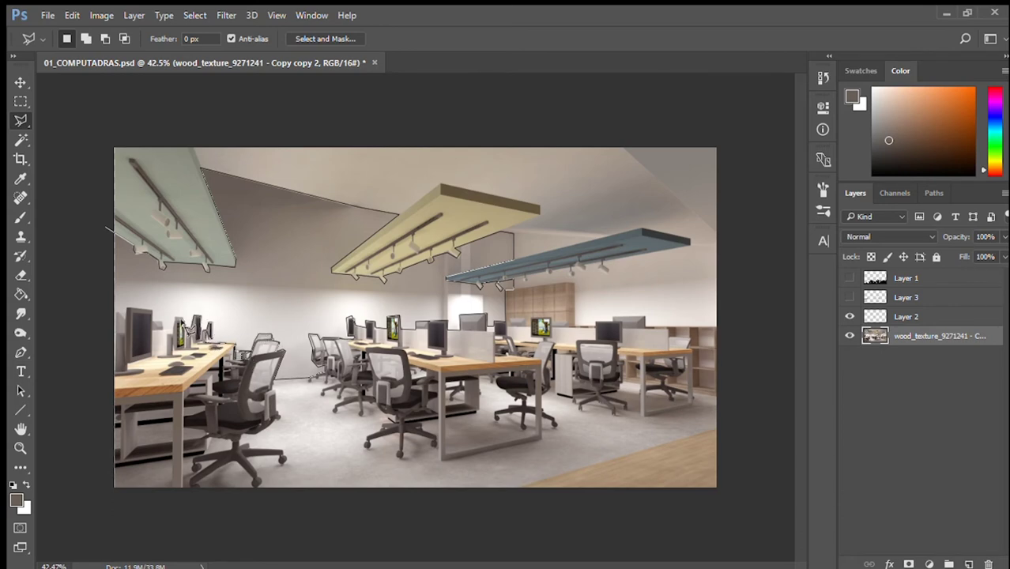
# - Redo the upper ceiling selection across the green, yellow and blue panels
pyautogui.press('Escape')
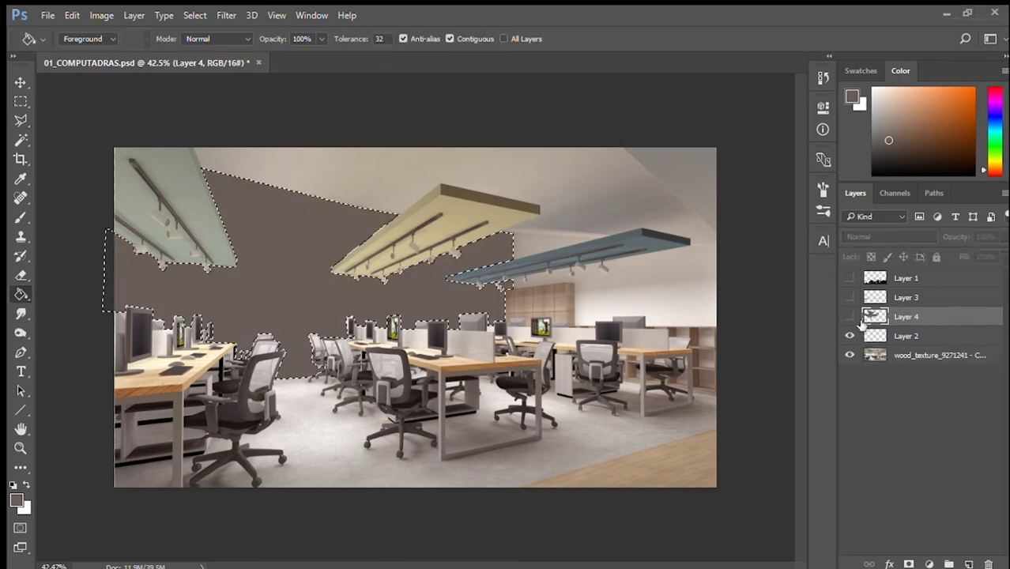
pyautogui.press('g')
pyautogui.hotkey('ctrl', 'd')
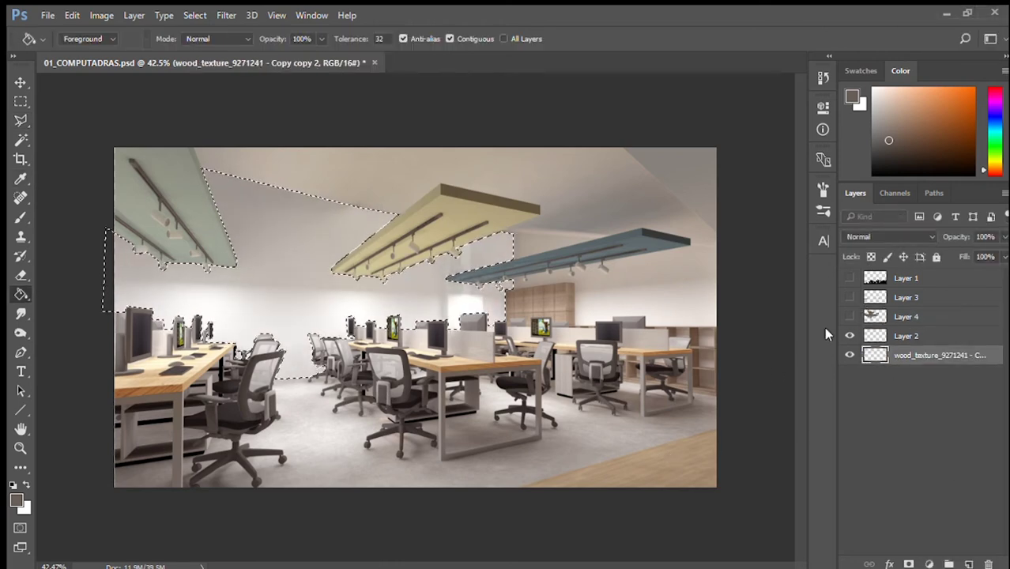
pyautogui.press('l')
pyautogui.click(189, 141)
pyautogui.click(200, 168)
pyautogui.click(401, 214)
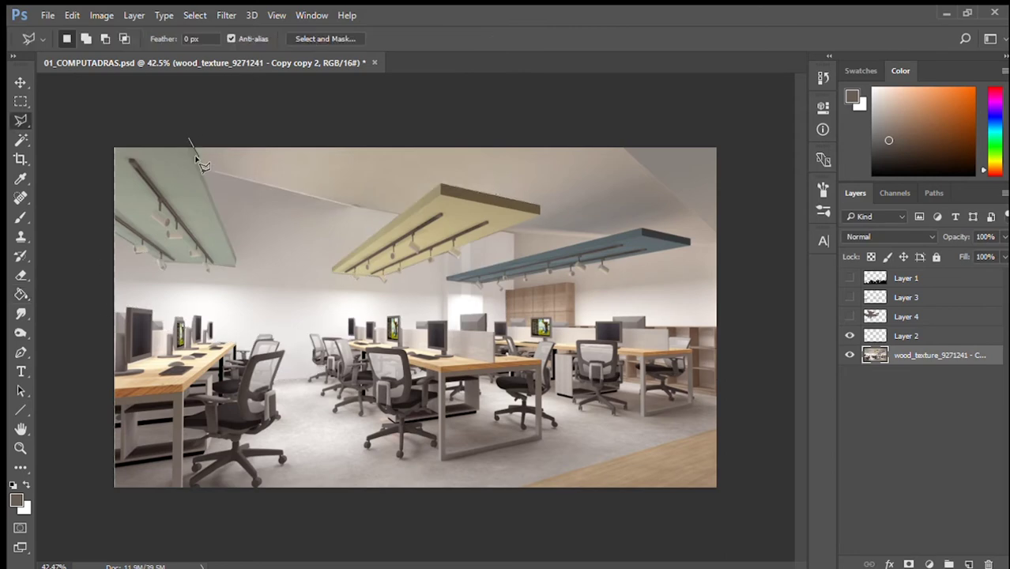
pyautogui.click(692, 238)
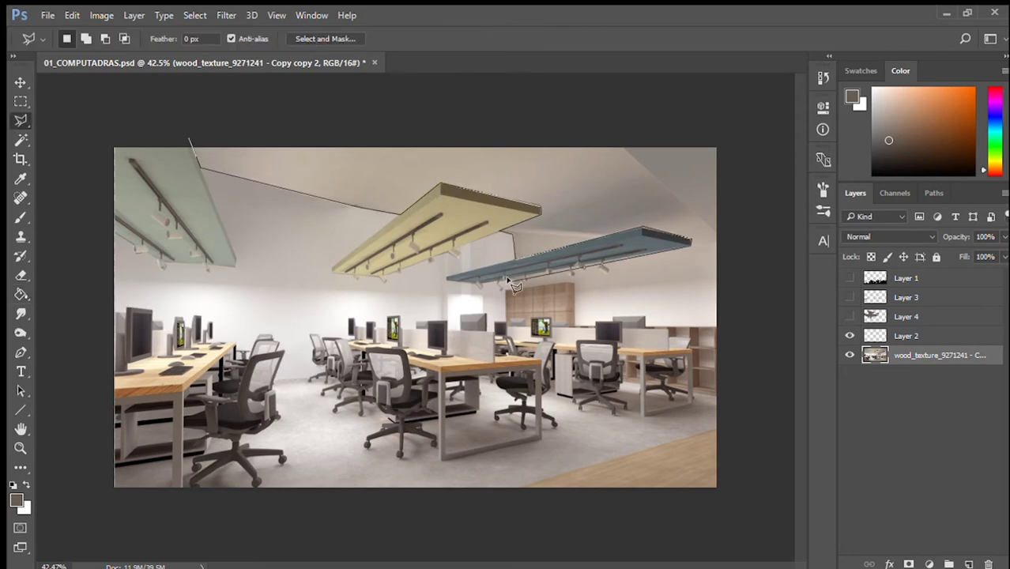
pyautogui.click(751, 326)
pyautogui.click(745, 109)
pyautogui.click(189, 140)
# - Sample a light colour for the ceiling, then clear the selection and fit the view
pyautogui.press('i')
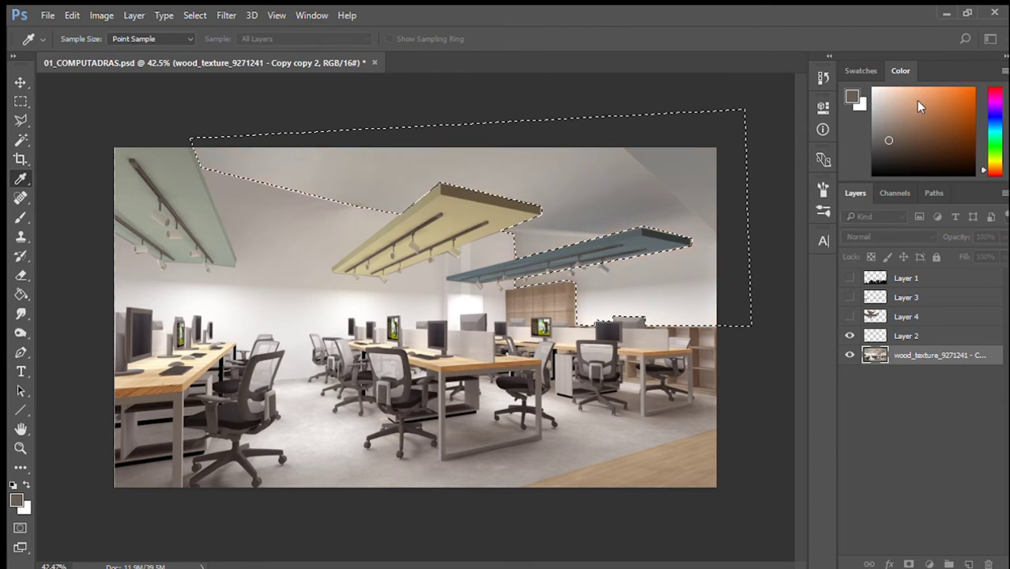
pyautogui.keyDown('alt'); pyautogui.click(397, 295); pyautogui.keyUp('alt')
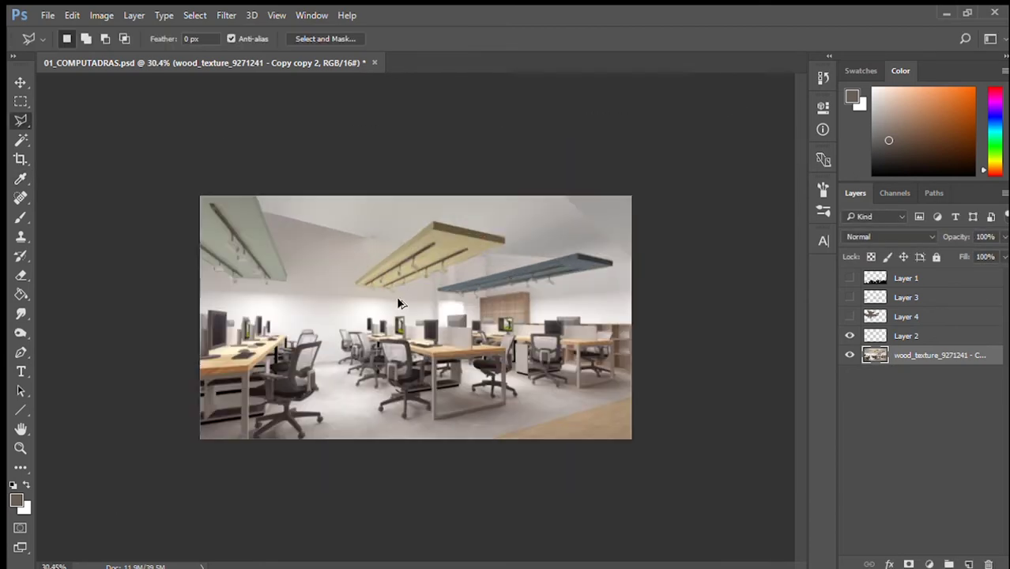
pyautogui.hotkey('ctrl', 'd')
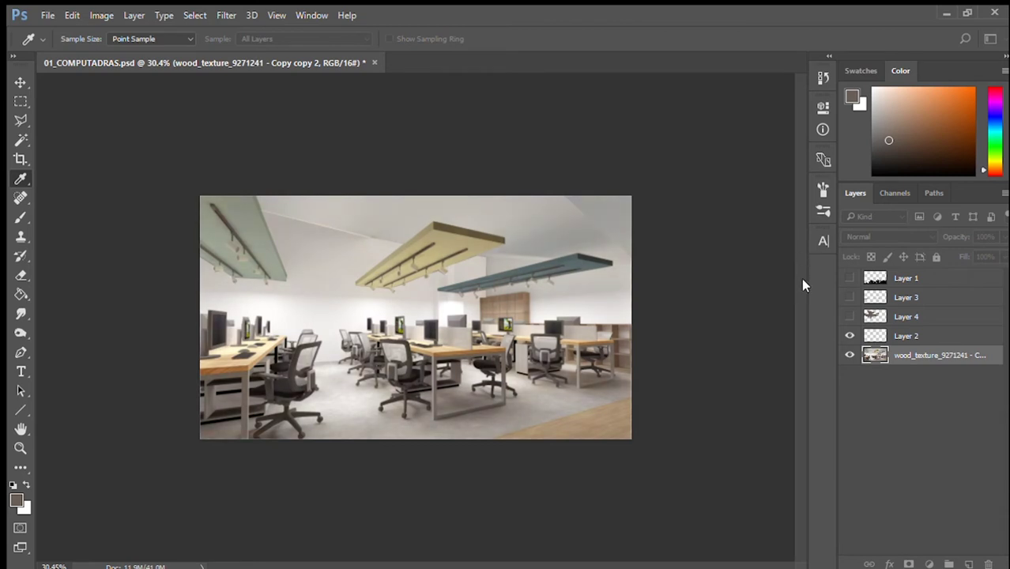
pyautogui.click(15, 124)
pyautogui.hotkey('ctrl', '0')
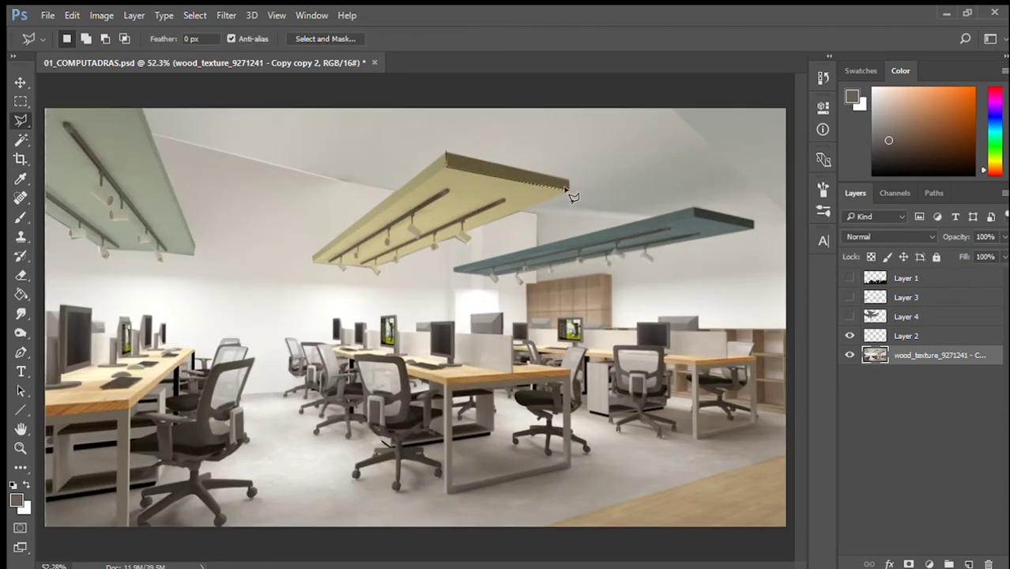
pyautogui.hotkey('ctrl', 'd')
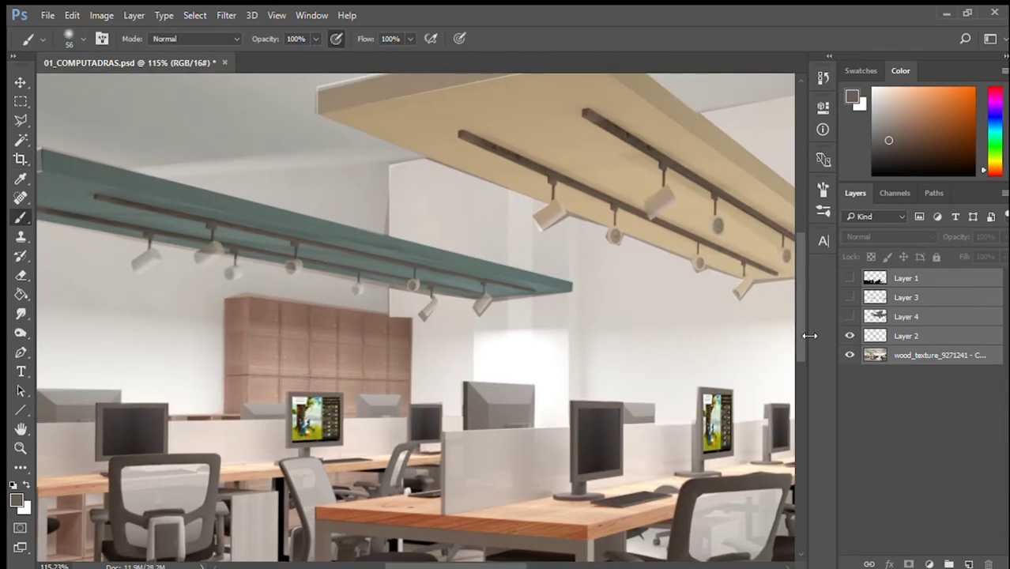
# - On the wood_texture layer, brighten two ceiling spotlights with soft white Overlay strokes
pyautogui.click(880, 355)
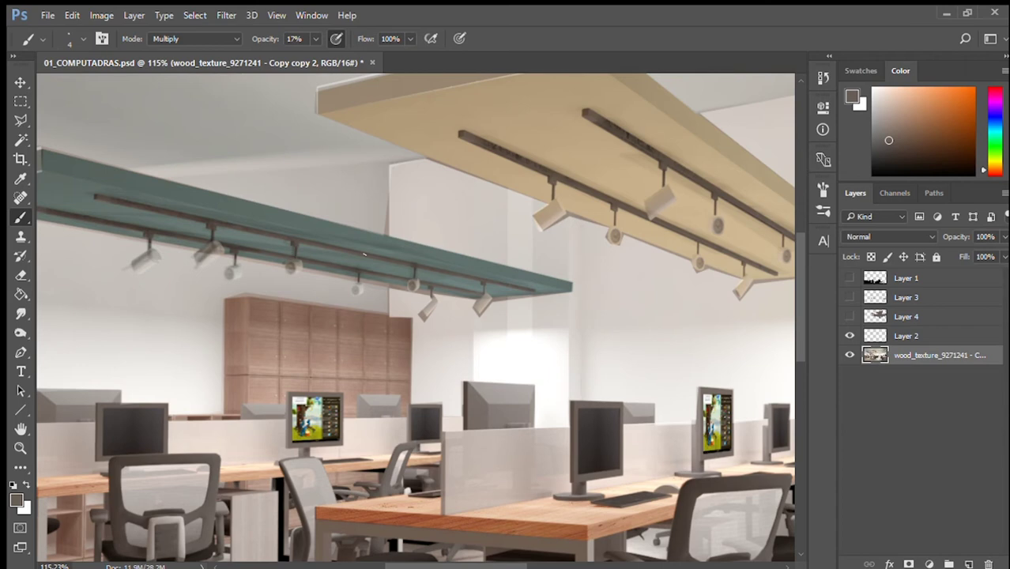
pyautogui.moveTo(362, 272); pyautogui.dragTo(352, 274)
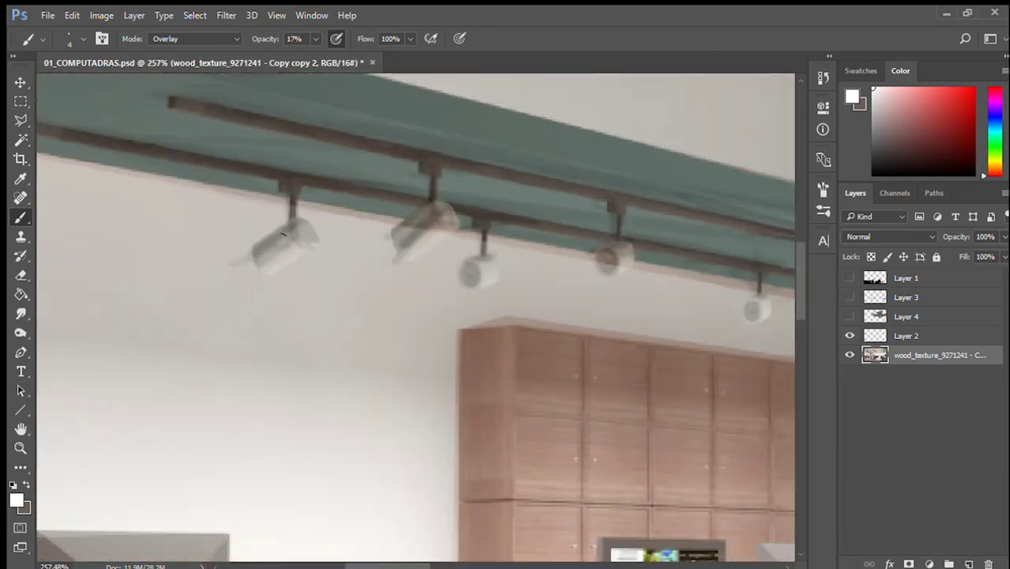
pyautogui.moveTo(298, 243); pyautogui.dragTo(419, 223)
pyautogui.moveTo(467, 261); pyautogui.dragTo(485, 273)
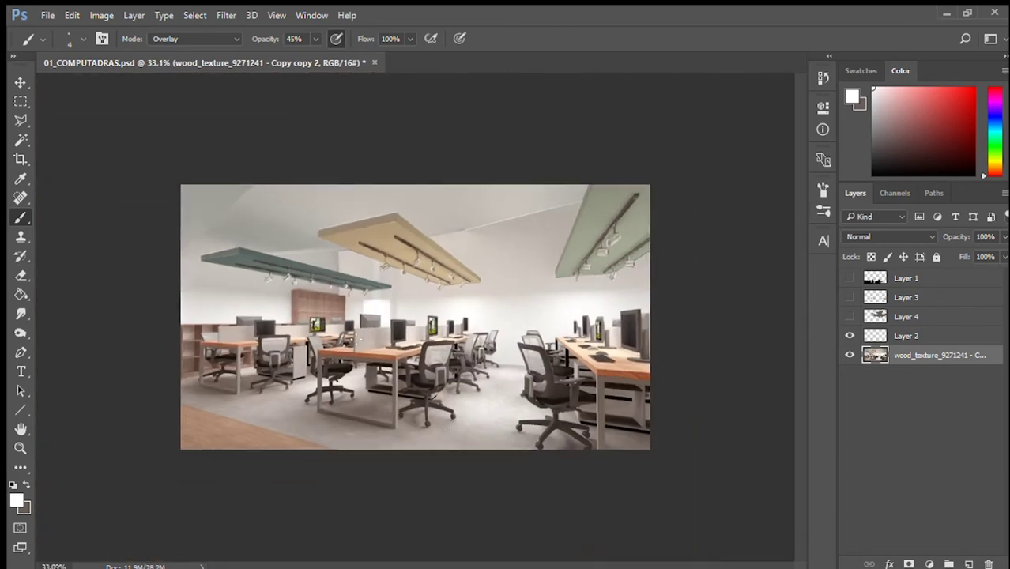
pyautogui.hotkey('shift', 'alt', 'n')
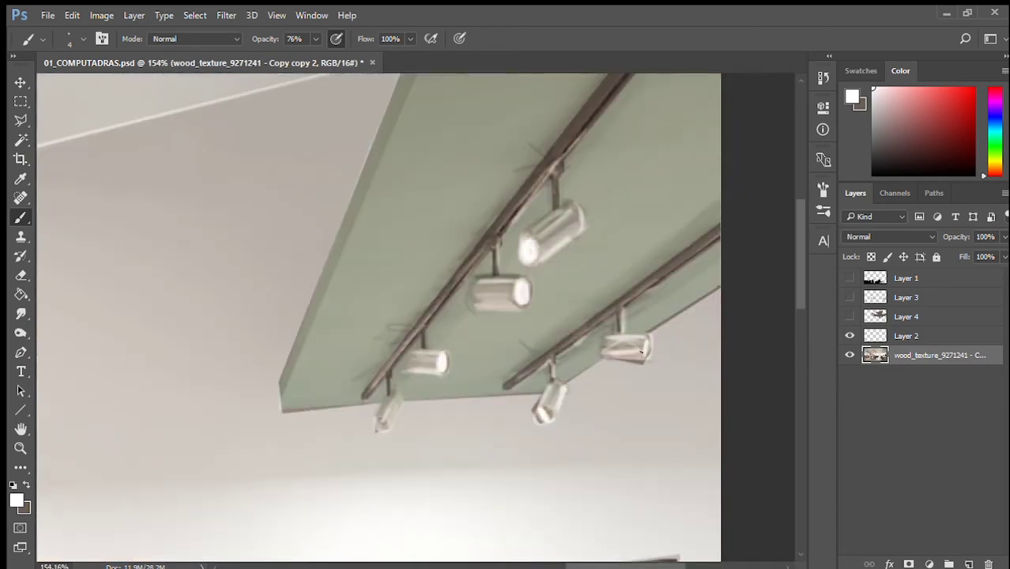
# - Dab soft white glows onto each spotlight along the ceiling row, then start renaming Layer 4
pyautogui.hotkey('ctrl', '0')
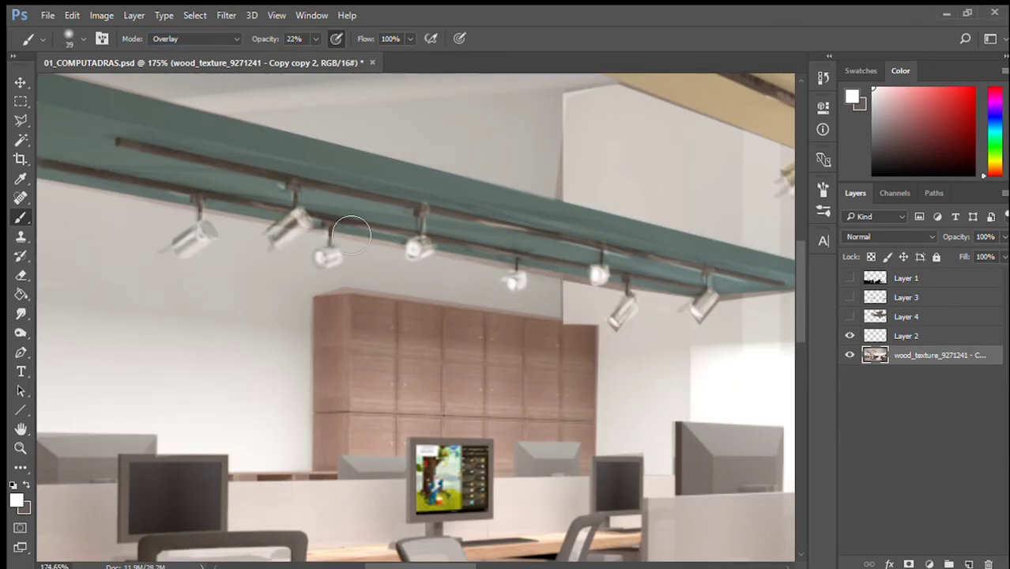
pyautogui.click(419, 250)
pyautogui.click(190, 237)
pyautogui.click(514, 281)
pyautogui.click(599, 275)
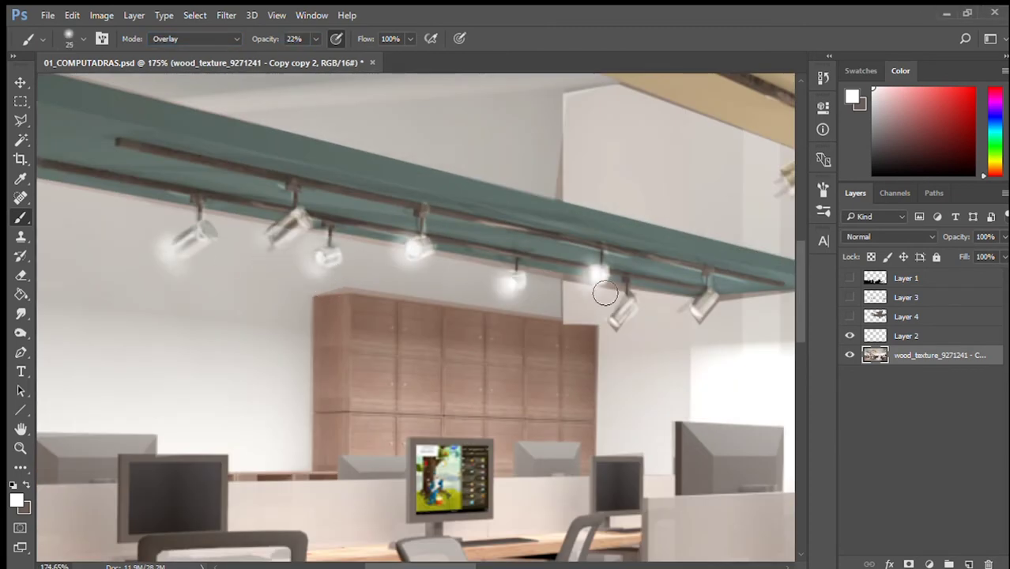
pyautogui.moveTo(614, 339); pyautogui.dragTo(531, 296)
pyautogui.hotkey('ctrl', '0')
pyautogui.scroll(5, 388, 317)
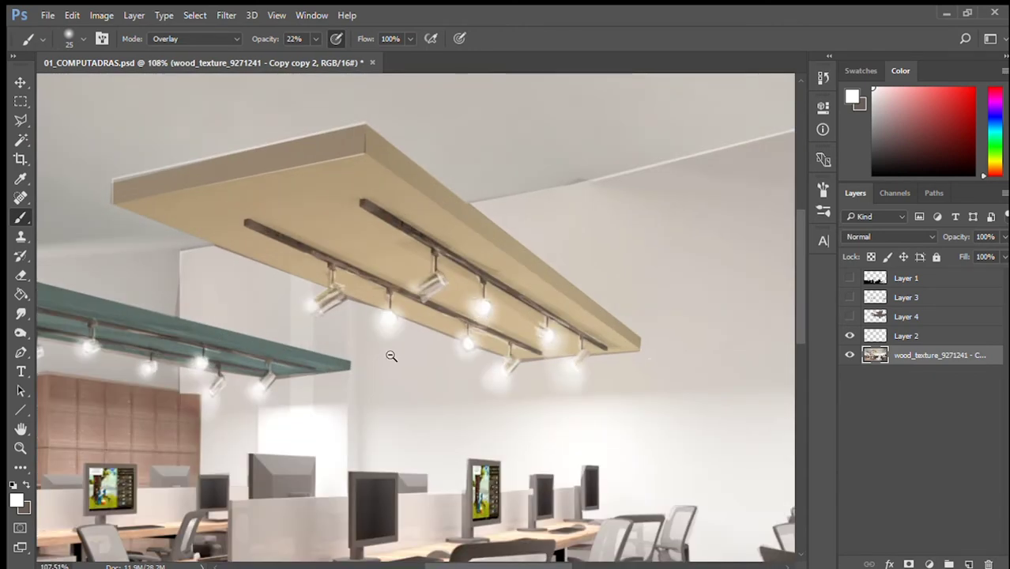
pyautogui.scroll(-2, 485, 361)
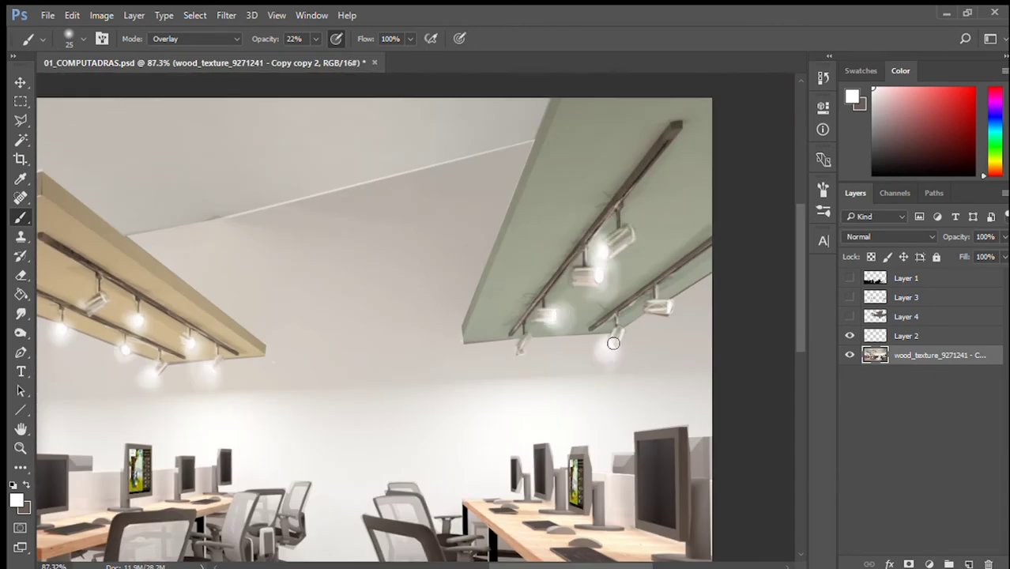
pyautogui.scroll(-5, 395, 465)
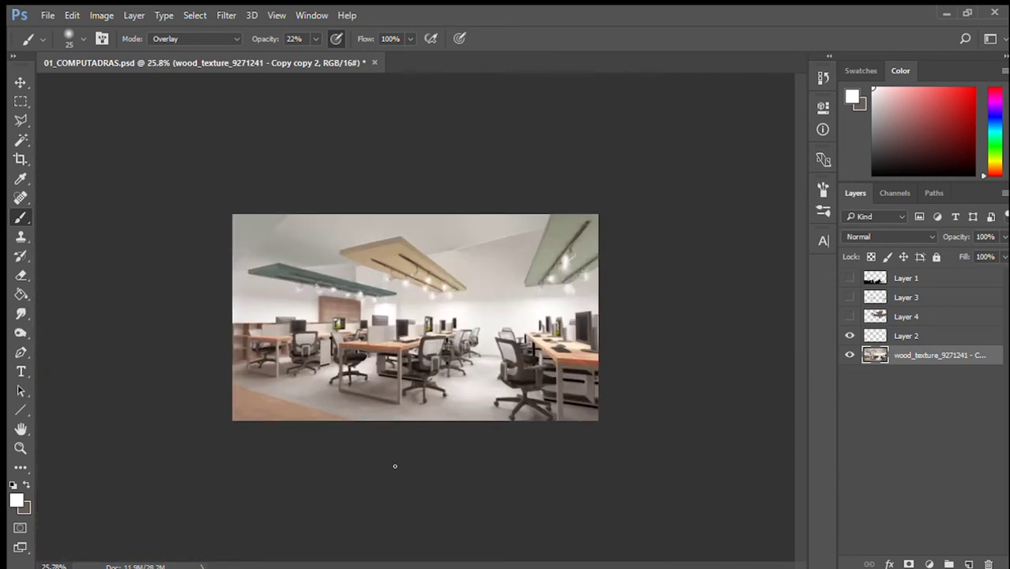
pyautogui.doubleClick(907, 317)
# - Rename Layers 4, 3 and 1 to PARED, MESA and PISO
pyautogui.write('PARED')
pyautogui.doubleClick(907, 298)
pyautogui.write('MESA')
pyautogui.doubleClick(906, 279)
pyautogui.write('PISO')
# - On Layer 2, outline the ceiling panels with a polygonal lasso selection
pyautogui.click(906, 336)
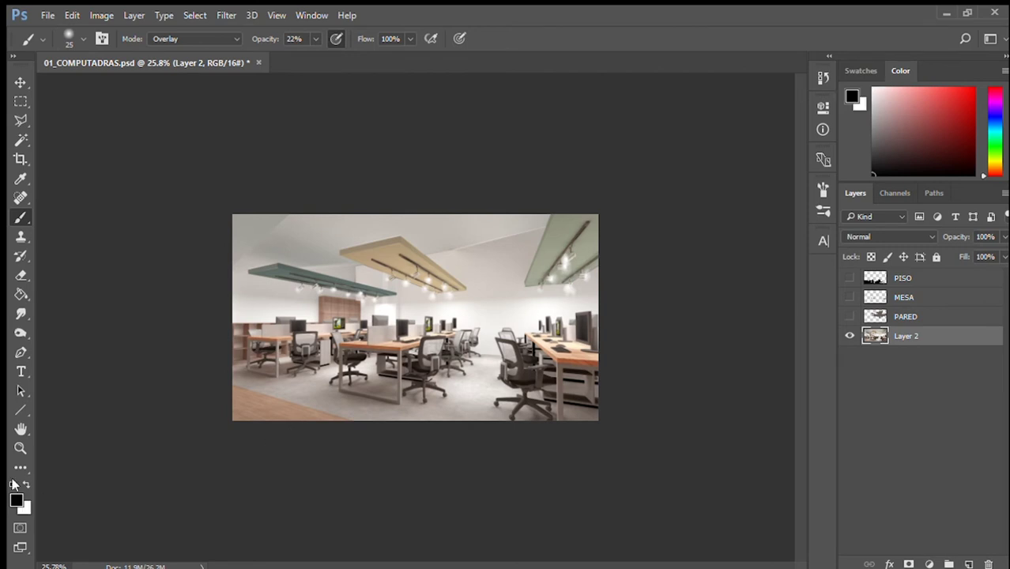
pyautogui.scroll(2, 119, 234)
pyautogui.scroll(2, 119, 234)
pyautogui.press('l')
pyautogui.click(120, 234)
pyautogui.keyDown('shift'); pyautogui.click(282, 204); pyautogui.keyUp('shift')
pyautogui.click(504, 267)
pyautogui.keyDown('shift'); pyautogui.click(655, 133); pyautogui.keyUp('shift')
pyautogui.click(765, 115)
# - Darken the ceiling panels with a Multiply brush at about 5% opacity
pyautogui.press('b')
pyautogui.hotkey('shift', 'alt', 'm')
pyautogui.click(253, 39)
pyautogui.write('5')
pyautogui.press('Return')
pyautogui.press('Down')
pyautogui.hotkey('ctrl', 'shift', 'i')
pyautogui.moveTo(158, 198); pyautogui.dragTo(293, 241)
pyautogui.moveTo(316, 197); pyautogui.dragTo(498, 265)
pyautogui.hotkey('ctrl', 'h')
pyautogui.scroll(-1, 381, 233)
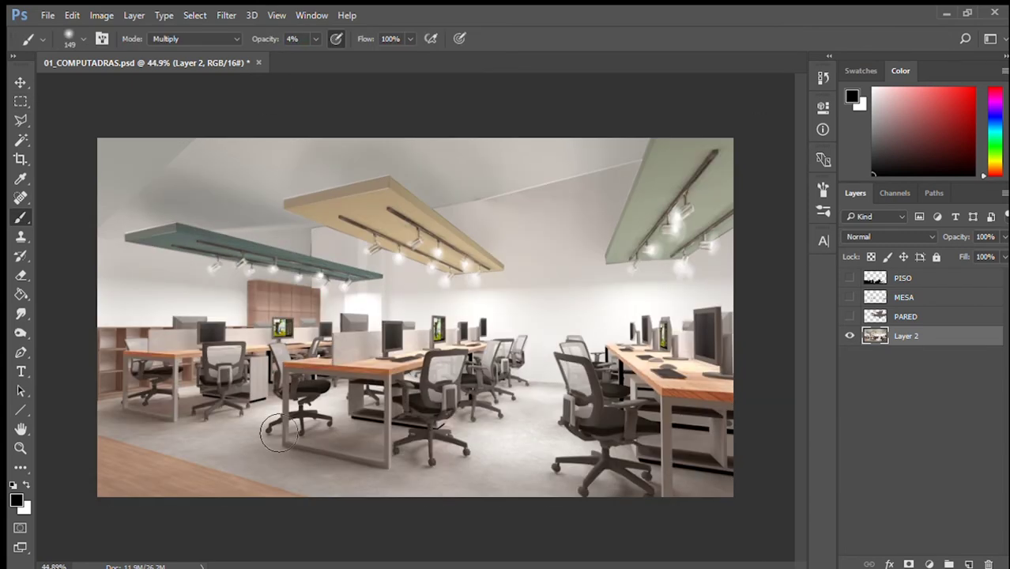
# - Brighten the monitor edges with soft Overlay brush strokes
pyautogui.hotkey('shift', 'alt', 'm')
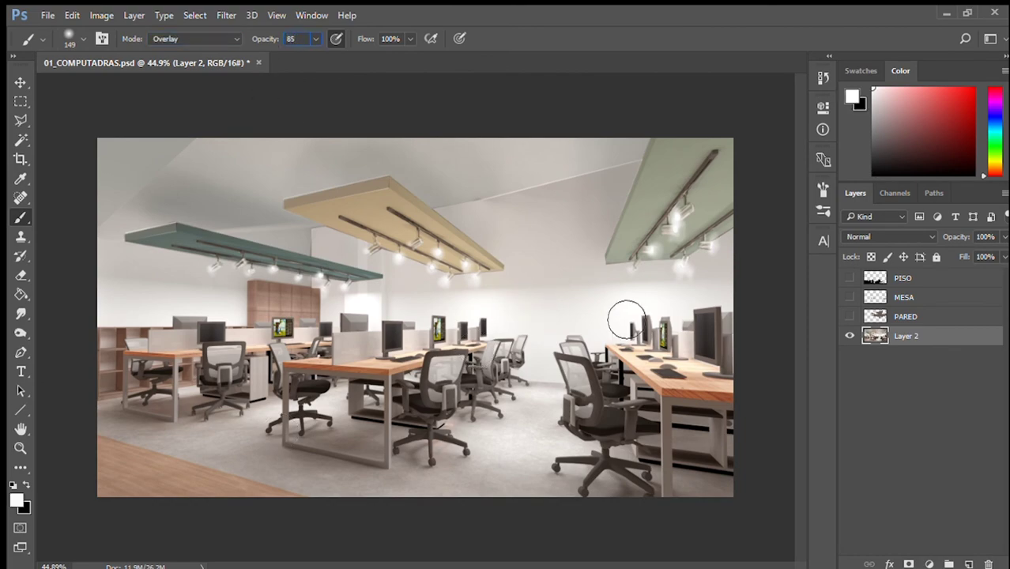
pyautogui.scroll(5, 626, 320)
pyautogui.moveTo(523, 271); pyautogui.dragTo(364, 269)
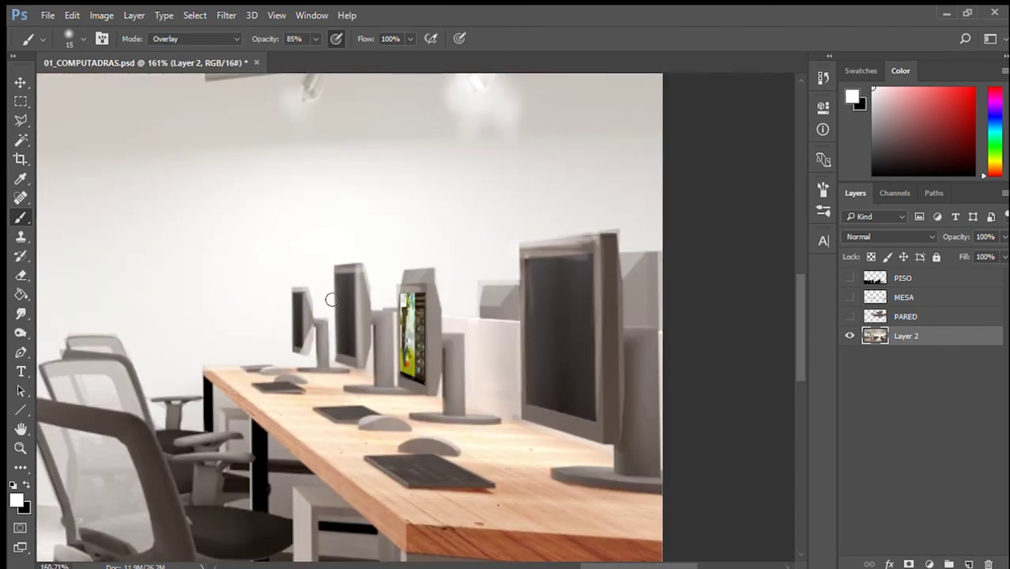
pyautogui.scroll(-5, 365, 269)
pyautogui.scroll(4, 468, 269)
pyautogui.moveTo(467, 269); pyautogui.dragTo(316, 284)
pyautogui.moveTo(498, 269); pyautogui.dragTo(569, 268)
pyautogui.scroll(-2, 553, 269)
pyautogui.moveTo(333, 253); pyautogui.dragTo(221, 301)
pyautogui.scroll(2, 220, 315)
pyautogui.scroll(-2, 221, 314)
pyautogui.scroll(-3, 419, 304)
pyautogui.scroll(3, 419, 304)
# - Paint soft black Overlay strokes across the monitors to darken them
pyautogui.press('x')
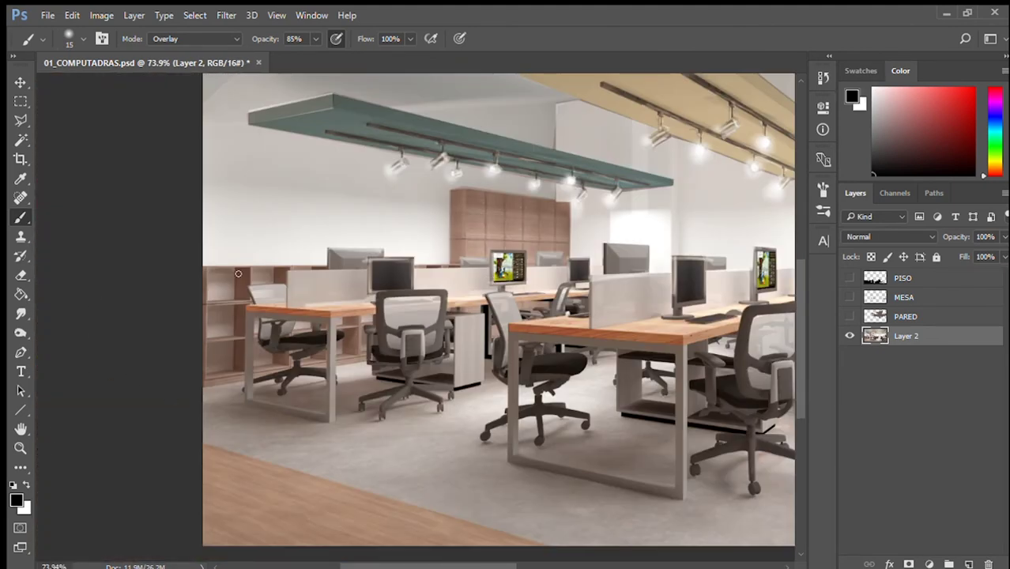
pyautogui.scroll(3, 183, 255)
pyautogui.moveTo(172, 235); pyautogui.dragTo(348, 316)
pyautogui.moveTo(490, 269); pyautogui.dragTo(680, 317)
pyautogui.moveTo(712, 276)
pyautogui.mouseDown()
pyautogui.moveTo(392, 270)
pyautogui.moveTo(623, 280)
pyautogui.mouseUp()
pyautogui.moveTo(301, 285); pyautogui.dragTo(632, 233)
pyautogui.moveTo(467, 225); pyautogui.dragTo(427, 348)
pyautogui.moveTo(633, 238); pyautogui.dragTo(419, 292)
pyautogui.moveTo(395, 237); pyautogui.dragTo(645, 309)
# - Darken the monitor edges with further soft black strokes
pyautogui.hotkey('ctrl', 'shift', 'h')
pyautogui.moveTo(316, 317); pyautogui.dragTo(522, 388)
pyautogui.moveTo(506, 205); pyautogui.dragTo(625, 387)
pyautogui.moveTo(554, 277); pyautogui.dragTo(272, 243)
pyautogui.moveTo(190, 332)
pyautogui.mouseDown()
pyautogui.moveTo(553, 381)
pyautogui.moveTo(442, 206)
pyautogui.mouseUp()
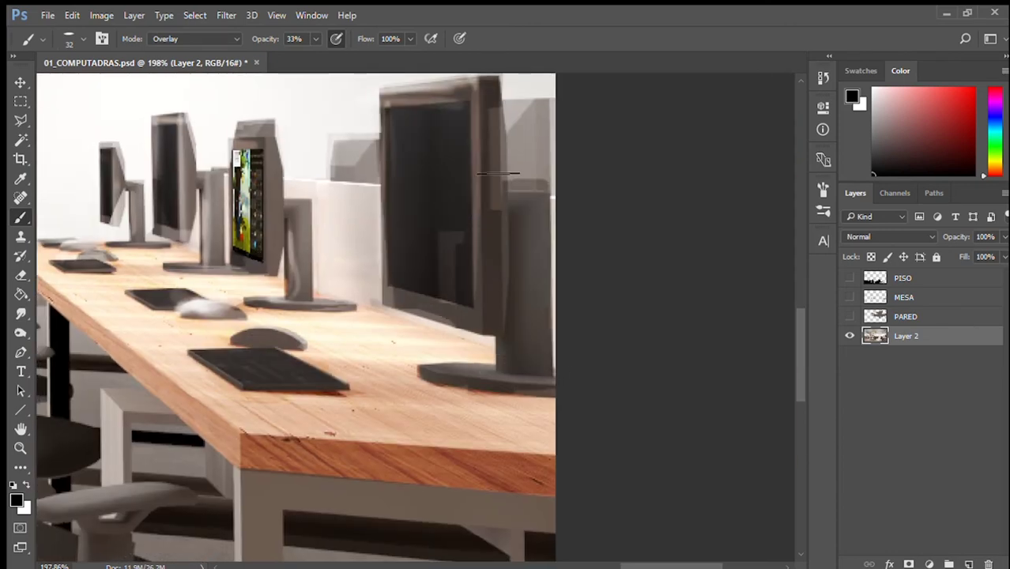
pyautogui.scroll(-2, 443, 237)
pyautogui.scroll(-8, 374, 487)
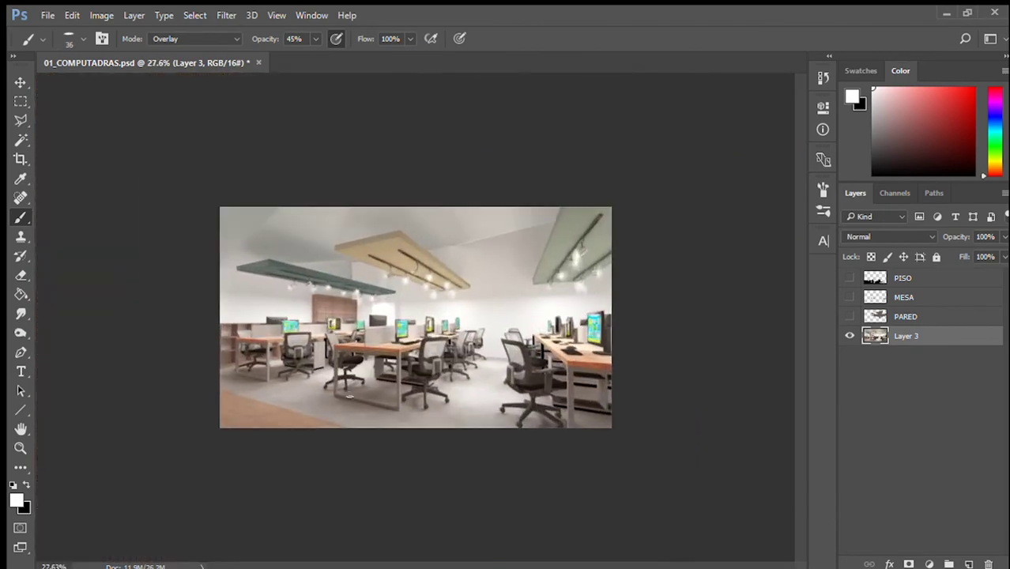
# - Sample a colour from the render and begin a polygonal lasso outline of the wooden cabinet
pyautogui.press('i')
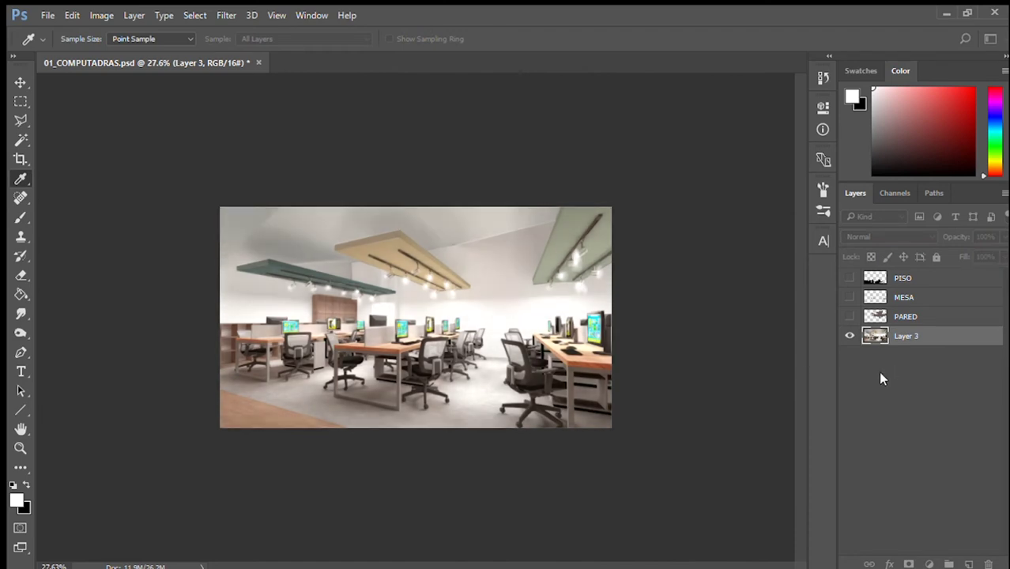
pyautogui.press('b')
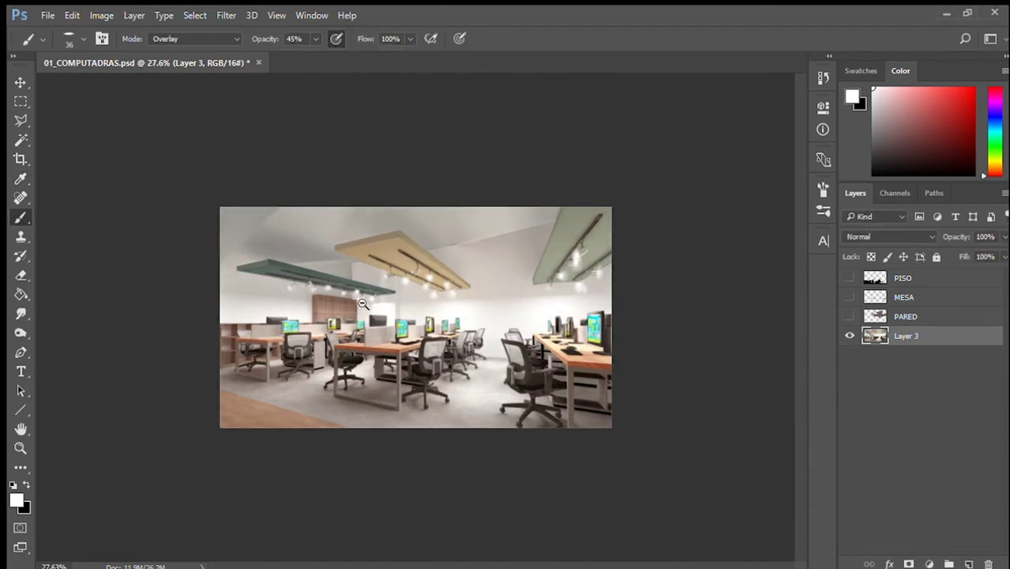
pyautogui.scroll(10, 363, 305)
pyautogui.press('l')
pyautogui.click(299, 255)
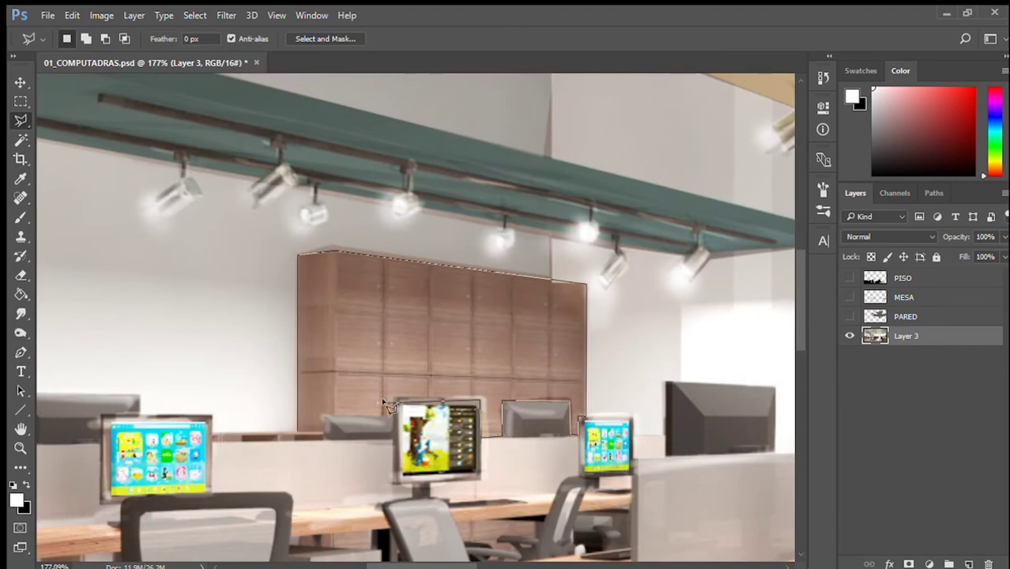
# - Close the polygonal lasso selection around the wooden cabinet and desk side
pyautogui.click(299, 437)
pyautogui.scroll(-5, 384, 383)
pyautogui.scroll(5, 217, 482)
pyautogui.doubleClick(427, 282)
# - Subtract the chair and desk leg from the cabinet selection
pyautogui.click(319, 368)
pyautogui.click(326, 418)
pyautogui.click(378, 421)
pyautogui.click(383, 372)
pyautogui.doubleClick(427, 387)
pyautogui.click(440, 454)
pyautogui.click(457, 403)
pyautogui.click(522, 366)
pyautogui.click(510, 443)
pyautogui.doubleClick(473, 447)
# - Exclude the top and lower shelf openings from the selection
pyautogui.click(231, 277)
pyautogui.click(278, 277)
pyautogui.click(278, 332)
pyautogui.doubleClick(231, 332)
pyautogui.click(228, 406)
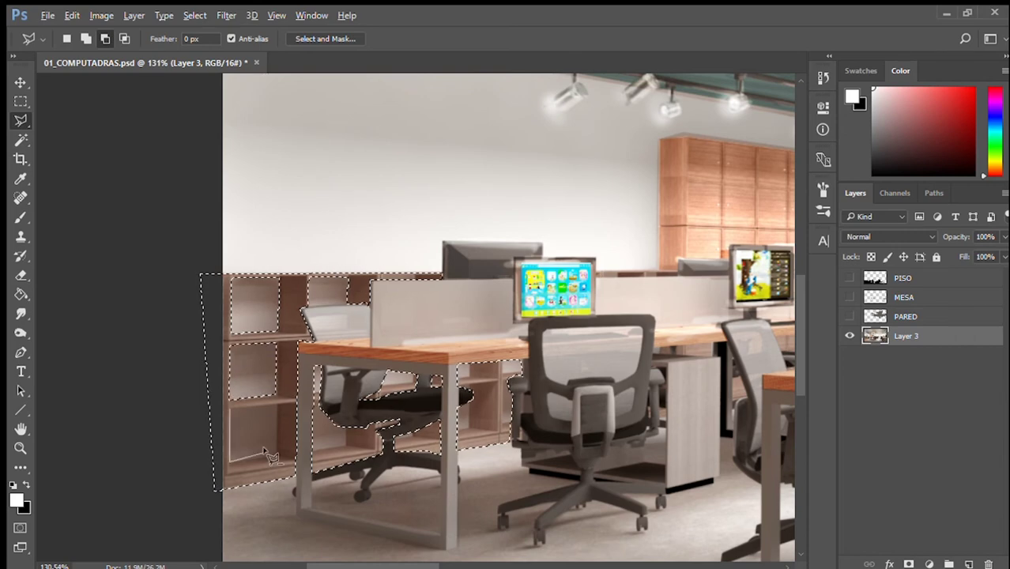
pyautogui.click(277, 407)
pyautogui.click(277, 460)
pyautogui.doubleClick(228, 460)
pyautogui.doubleClick(230, 399)
pyautogui.click(313, 398)
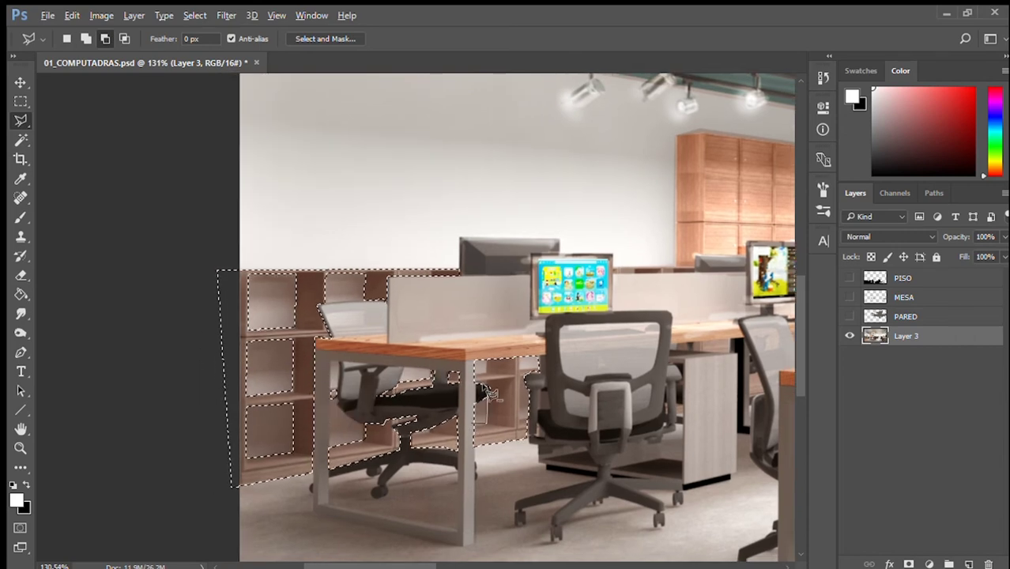
pyautogui.scroll(-5, 369, 419)
pyautogui.press('i')
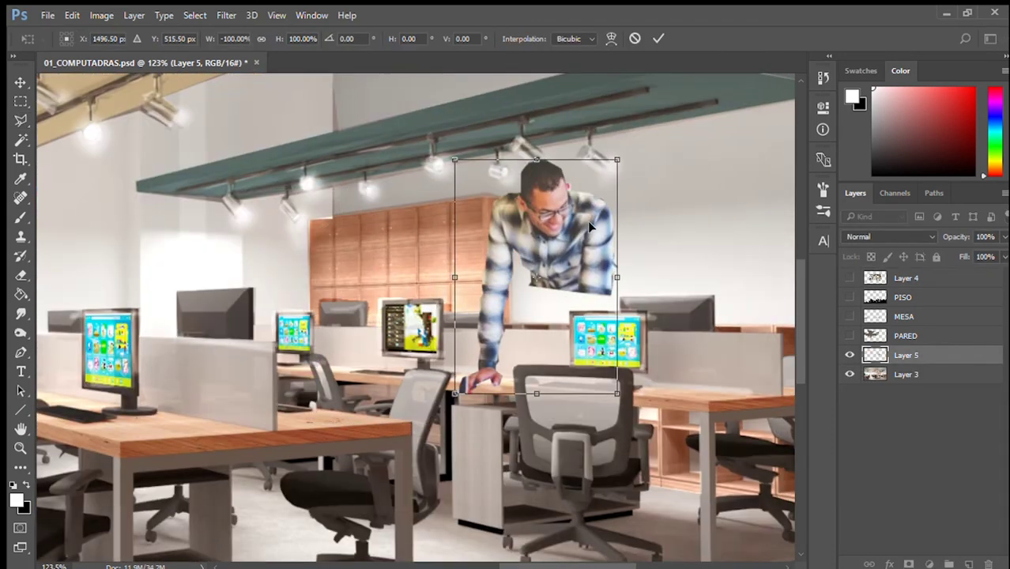
# - Shrink, tilt and position the cut-out man behind the right-hand monitor
pyautogui.moveTo(607, 159); pyautogui.dragTo(563, 253)
pyautogui.moveTo(547, 364); pyautogui.dragTo(599, 347)
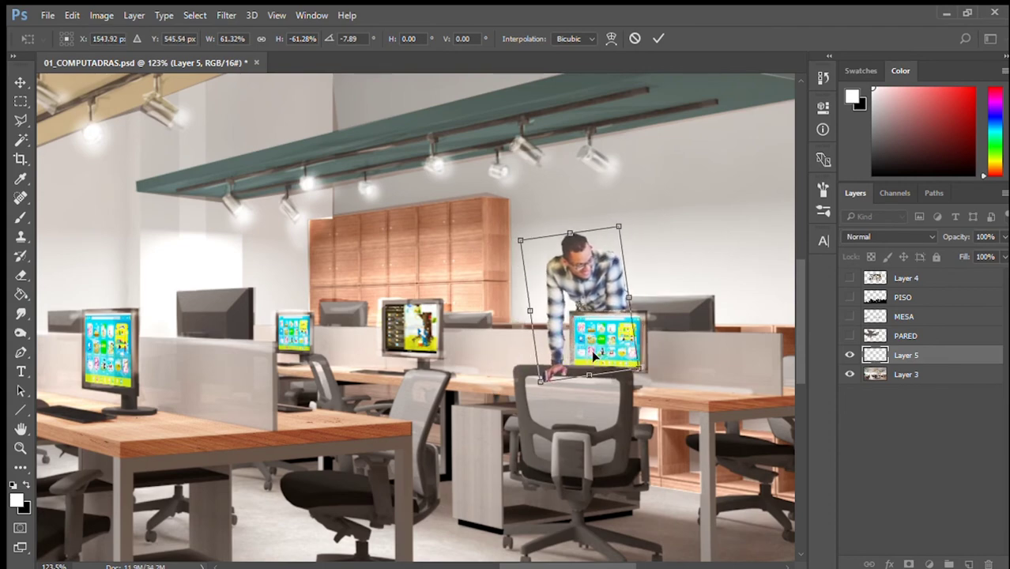
pyautogui.press('Return')
# - Outline the desk partition in front of the man with a polygonal lasso
pyautogui.press('l')
pyautogui.scroll(5, 603, 346)
pyautogui.click(313, 496)
pyautogui.click(336, 297)
pyautogui.click(494, 286)
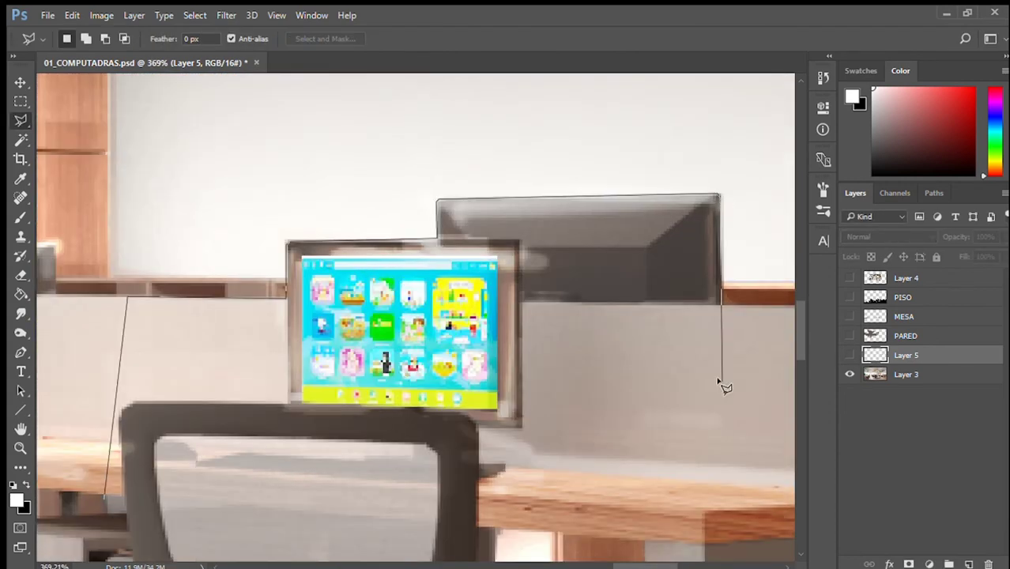
# - Set up a white Overlay brush and view the whole image
pyautogui.hotkey('ctrl', '0')
pyautogui.scroll(3, 522, 253)
pyautogui.press('b')
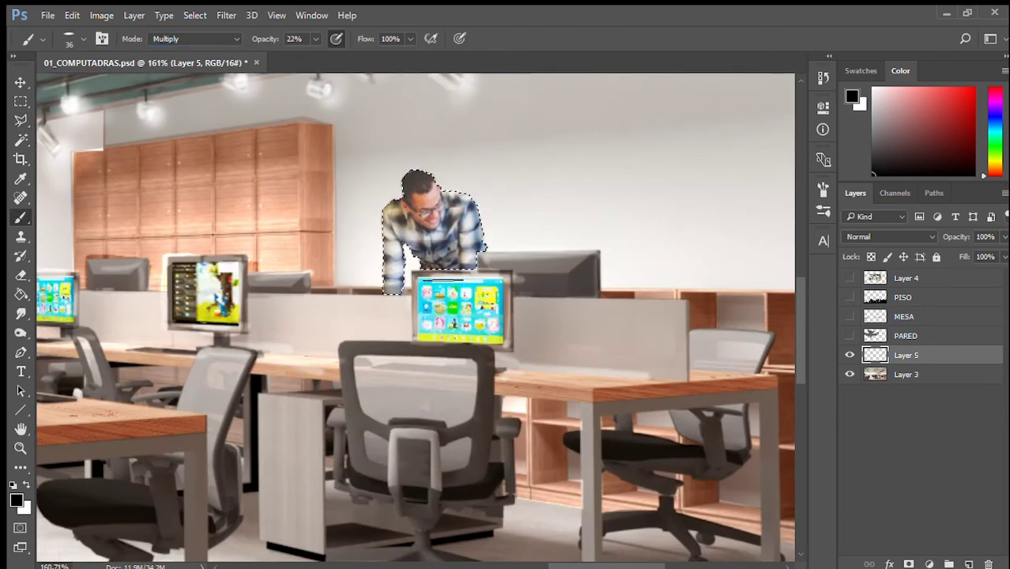
pyautogui.press('x')
pyautogui.hotkey('alt', 'shift', 'o')
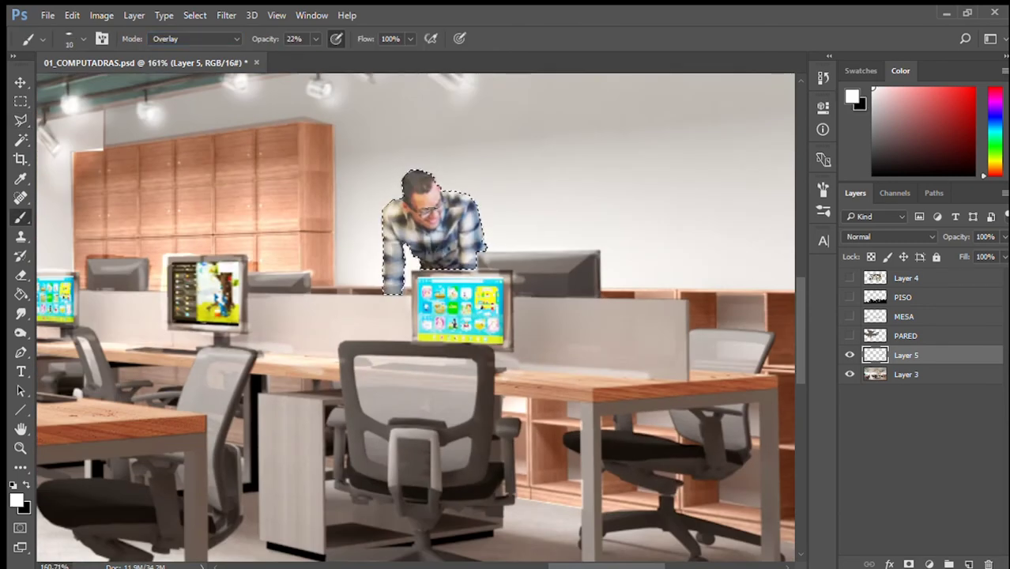
pyautogui.hotkey('ctrl', '0')
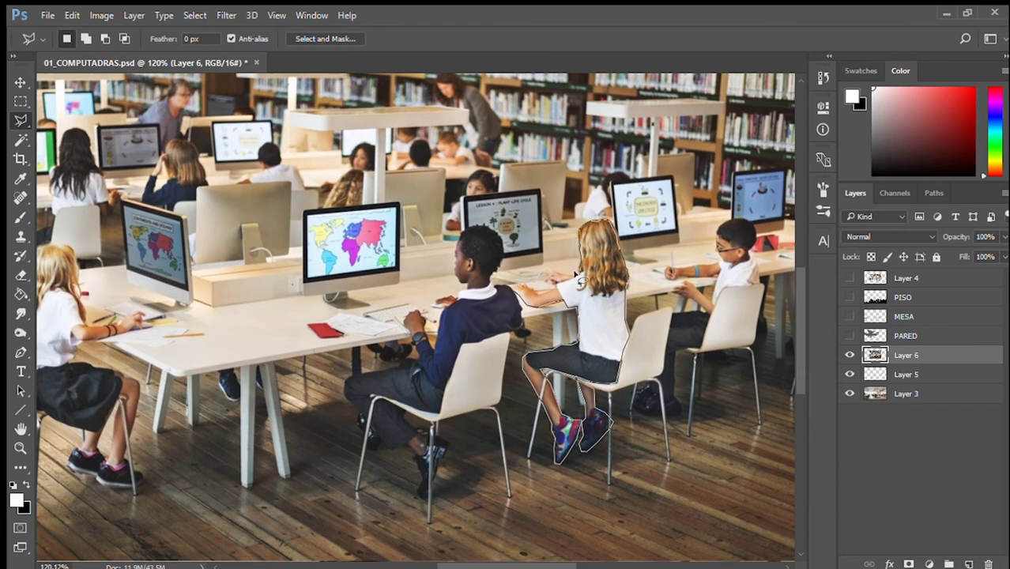
# - Finish outlining the seated blonde girl, then scale her down onto a desk
pyautogui.click(531, 292)
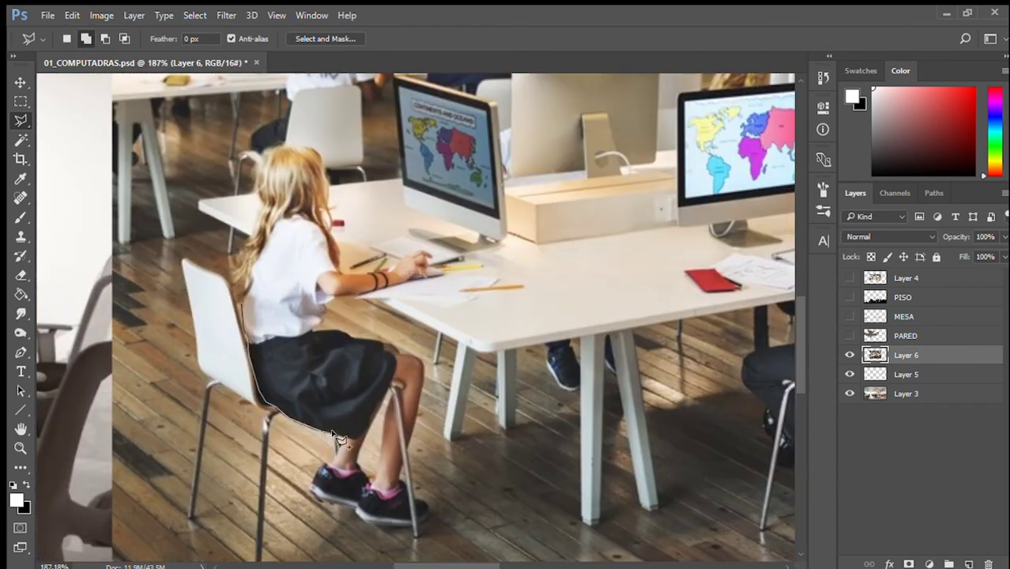
pyautogui.doubleClick(320, 506)
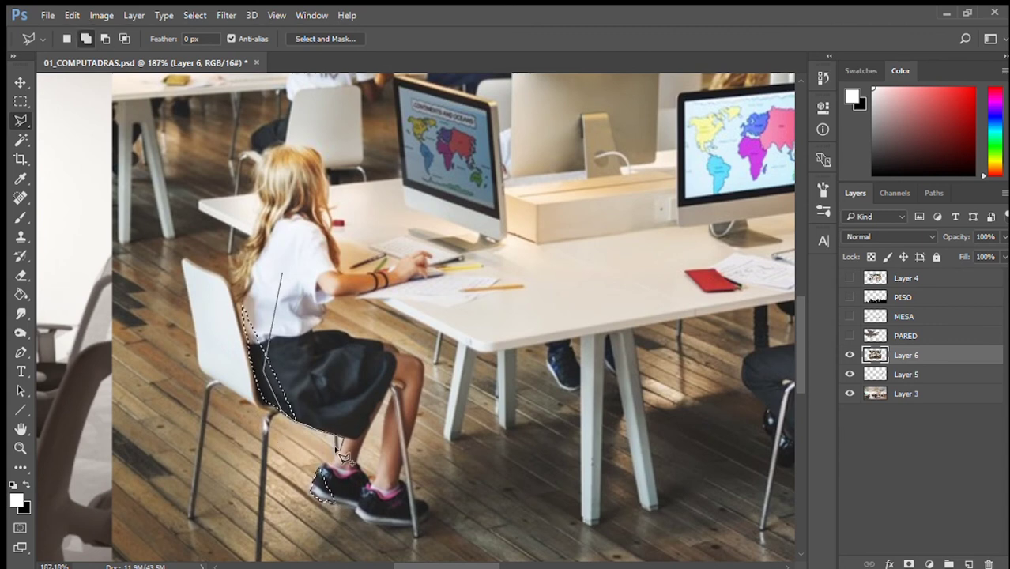
pyautogui.moveTo(370, 526)
pyautogui.mouseDown()
pyautogui.moveTo(324, 318)
pyautogui.moveTo(404, 290)
pyautogui.mouseUp()
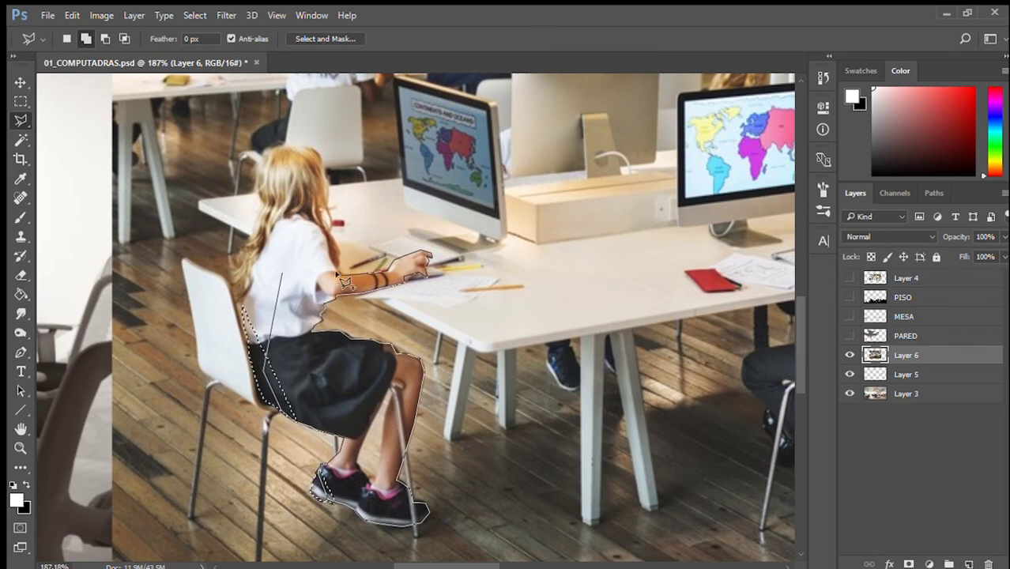
pyautogui.click(266, 160)
pyautogui.scroll(-1, 378, 480)
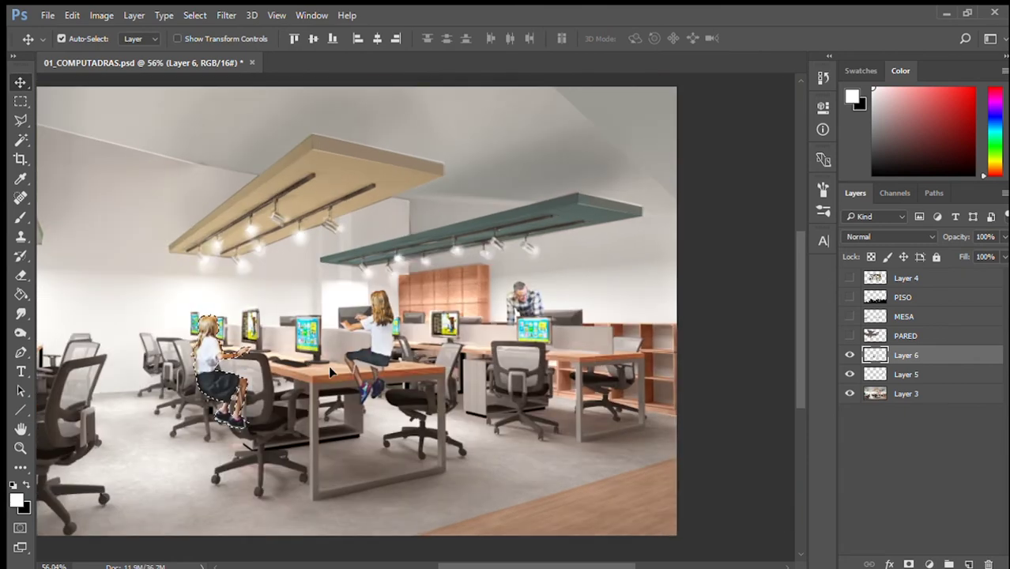
pyautogui.hotkey('ctrl', 't')
pyautogui.moveTo(514, 372); pyautogui.dragTo(422, 340)
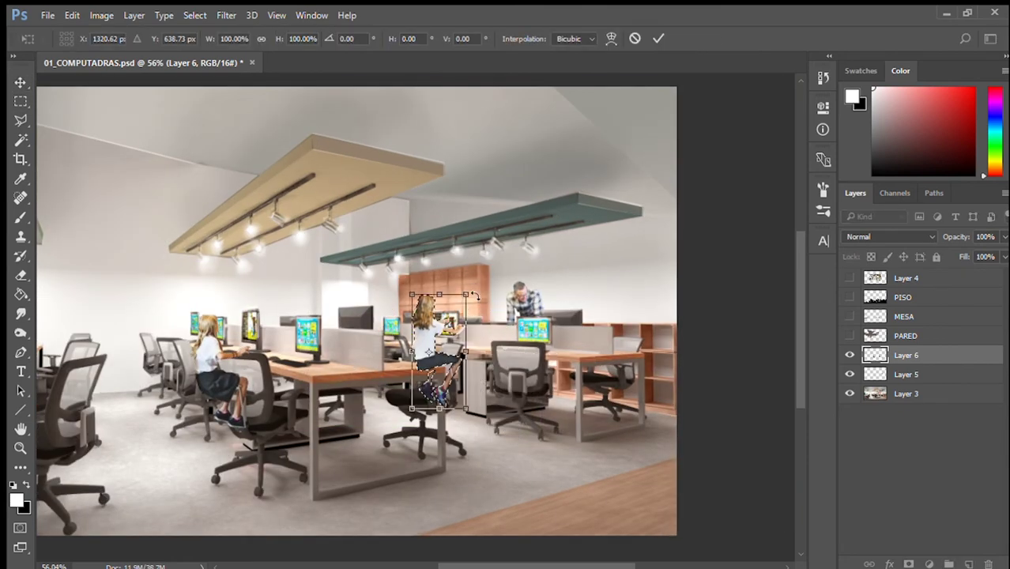
# - Commit the girl's placement and erase her legs below the desk
pyautogui.press('Return')
pyautogui.scroll(5, 434, 389)
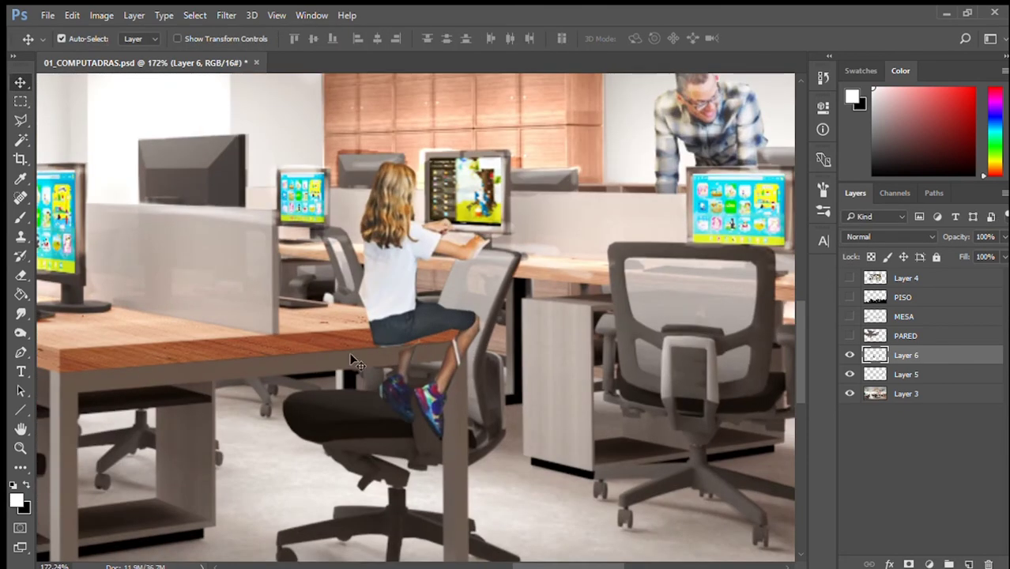
pyautogui.press('e')
pyautogui.moveTo(428, 355); pyautogui.dragTo(478, 336)
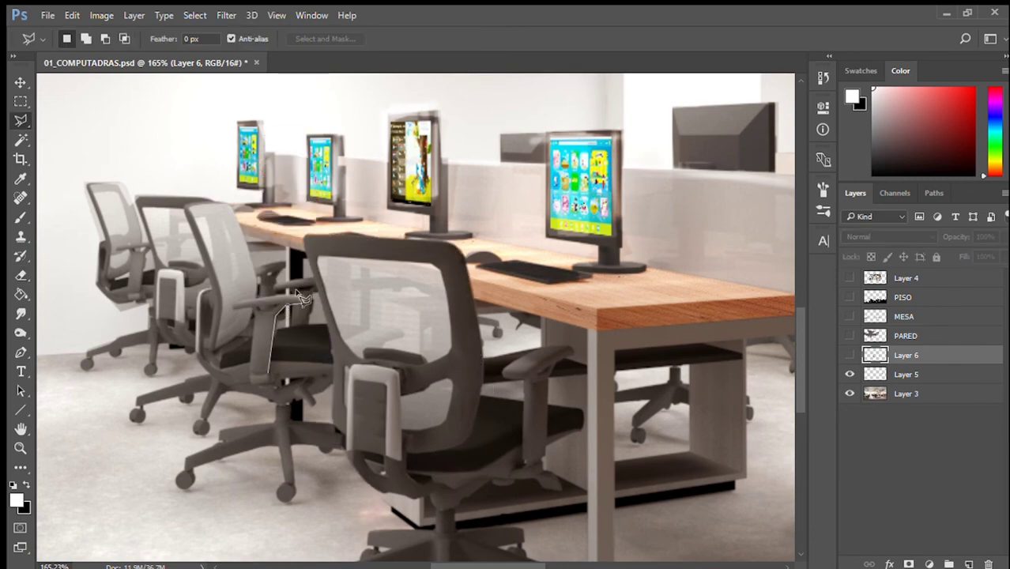
# - Show the girl's layer again and lasso around her freehand
pyautogui.click(850, 355)
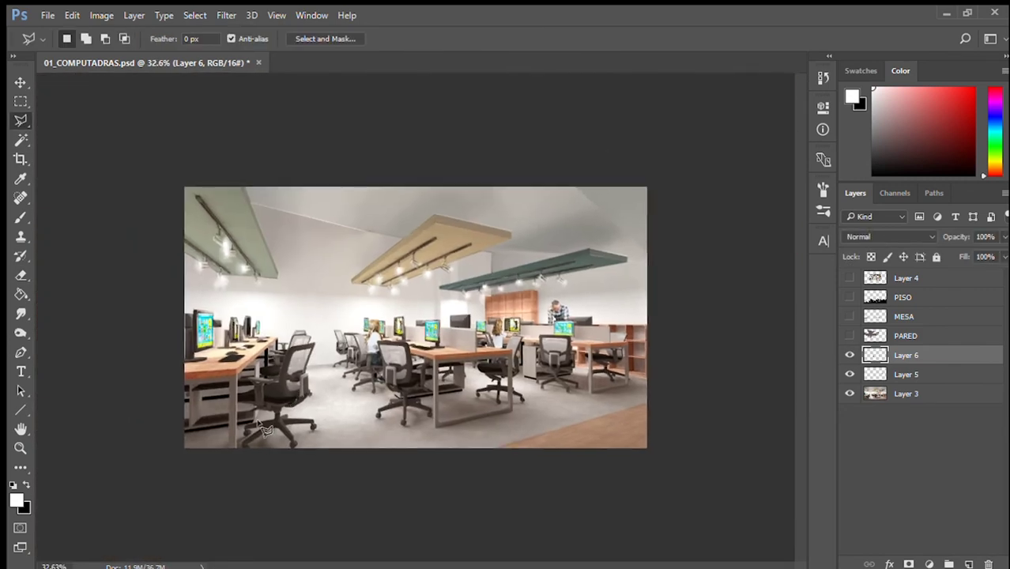
pyautogui.scroll(1, 257, 439)
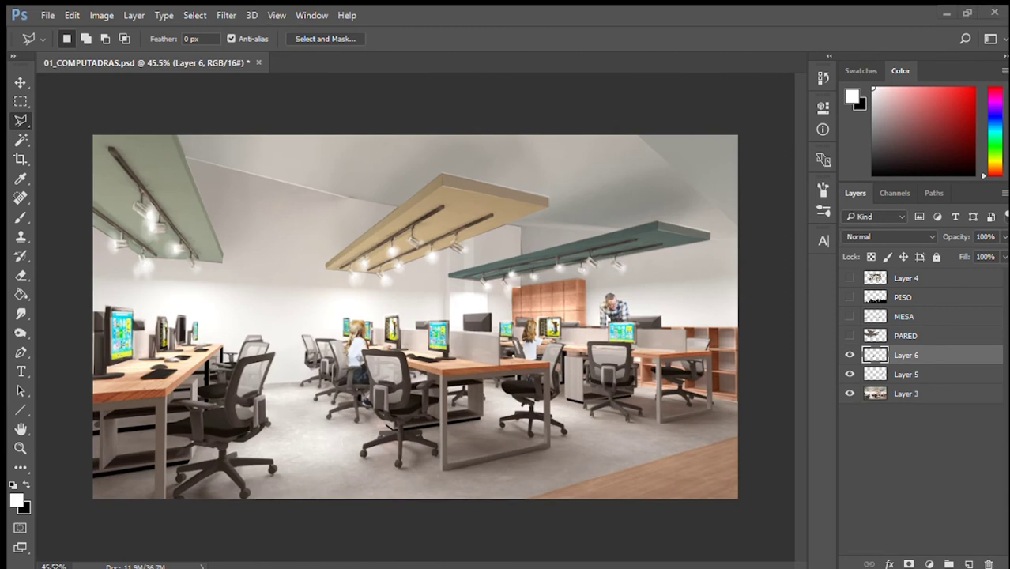
pyautogui.scroll(4, 352, 350)
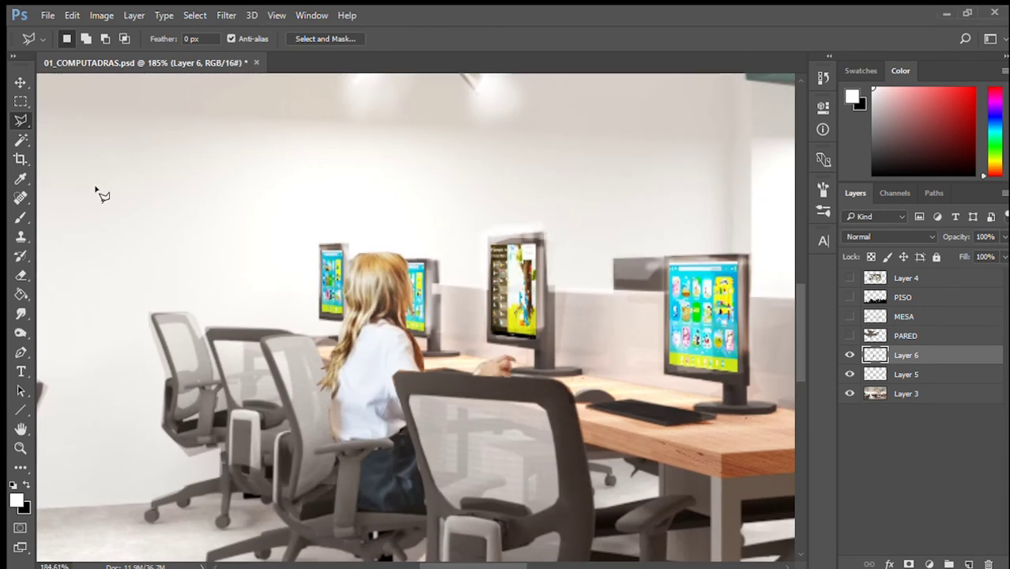
pyautogui.moveTo(336, 386); pyautogui.dragTo(464, 211)
pyautogui.press('i')
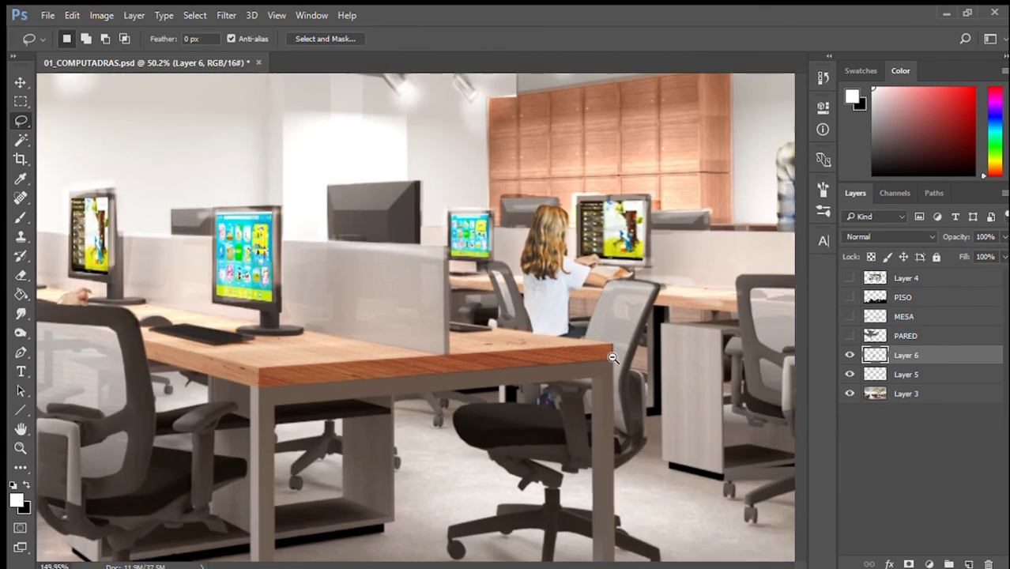
pyautogui.press('i')
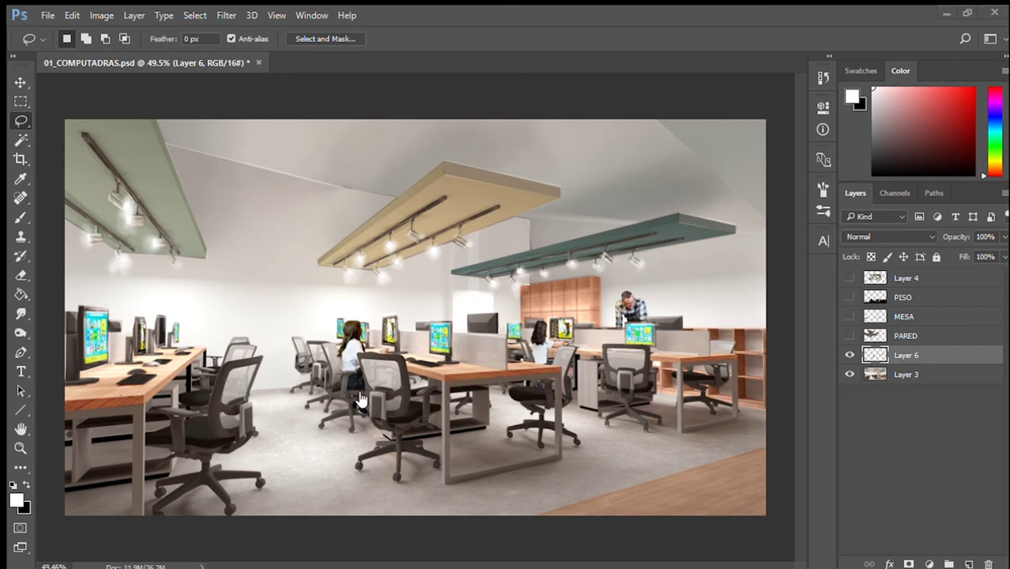
# - Paste the people photo, cut out the blue-shirted boy and scale him onto the right-hand desk
pyautogui.hotkey('ctrl', 'v')
pyautogui.hotkey('ctrl', '+')
pyautogui.hotkey('ctrl', '+')
pyautogui.hotkey('ctrl', '+')
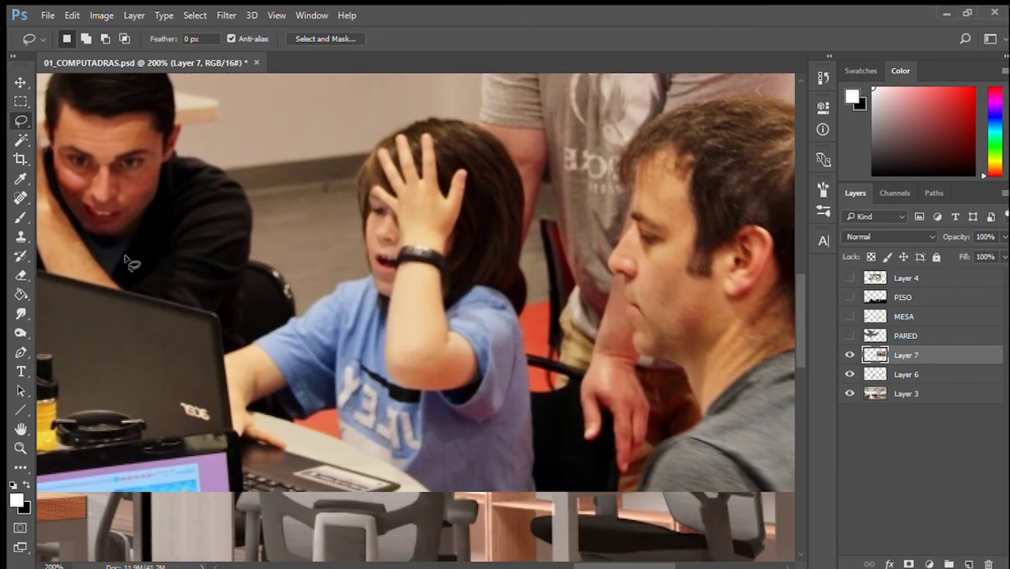
pyautogui.moveTo(363, 254); pyautogui.dragTo(237, 404)
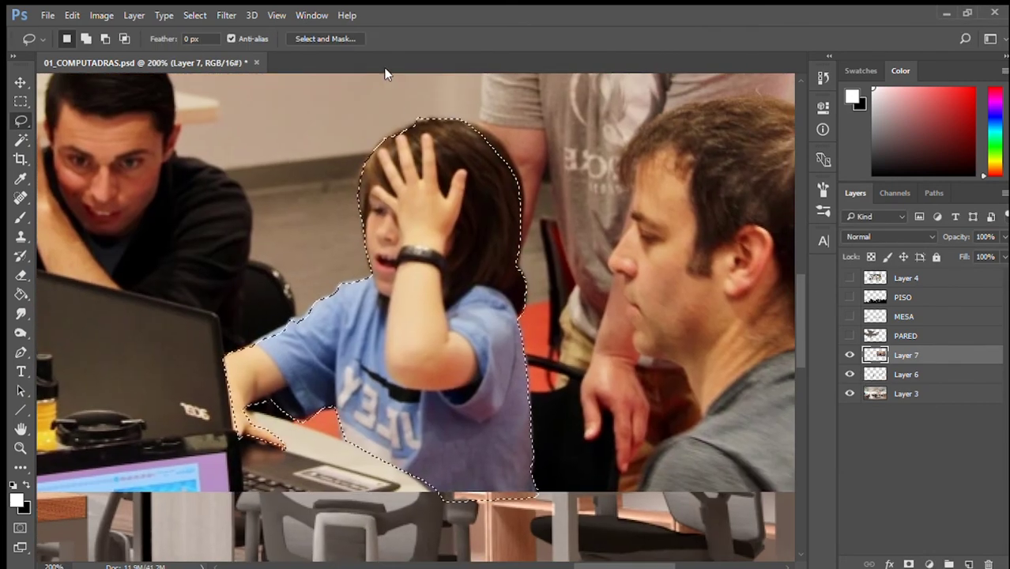
pyautogui.hotkey('ctrl', 't')
pyautogui.moveTo(393, 263); pyautogui.dragTo(709, 339)
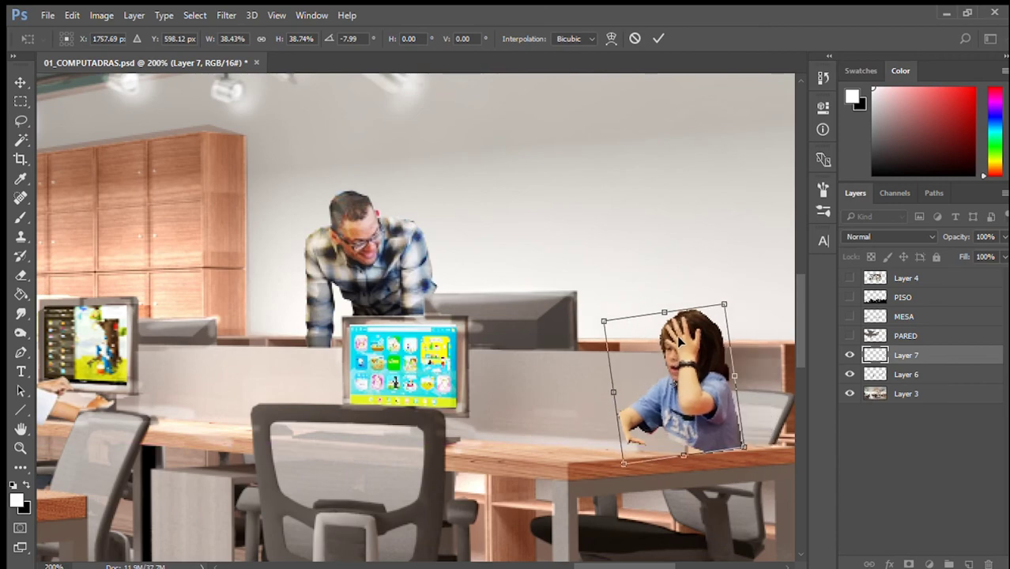
pyautogui.press('Return')
# - Erase the boy's arm where it sits behind the glass partition
pyautogui.press('e')
pyautogui.moveTo(433, 356); pyautogui.dragTo(485, 365)
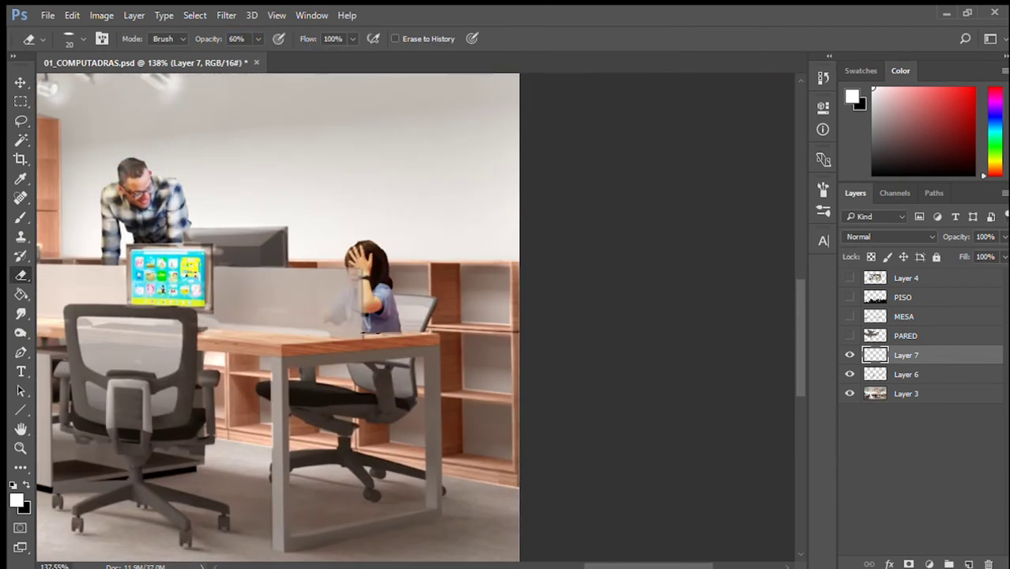
pyautogui.hotkey('ctrl', '0')
# - Resize the second child photo and delete the part overlapping the desk edge
pyautogui.hotkey('ctrl', 't')
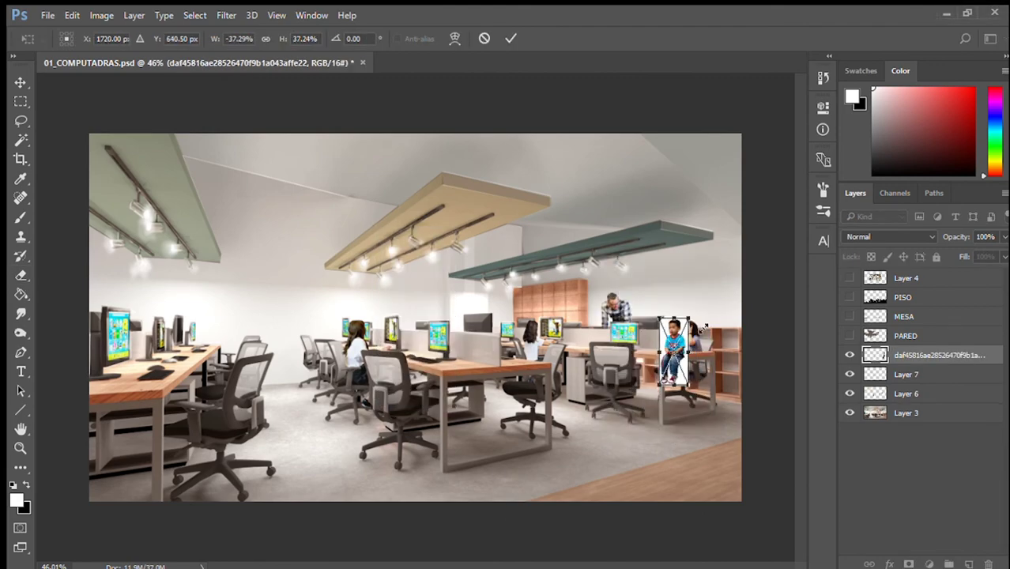
pyautogui.press('l')
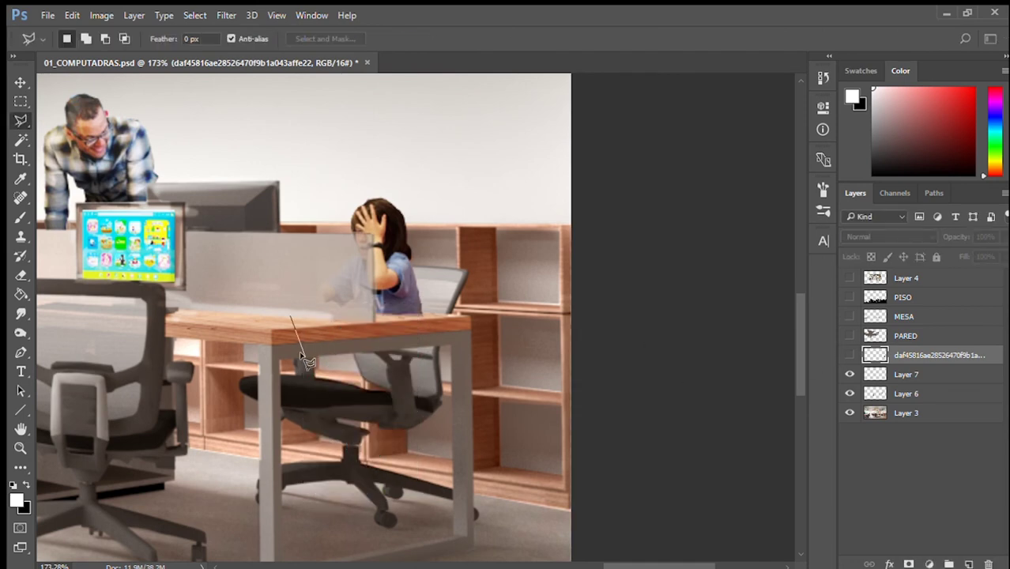
pyautogui.moveTo(362, 344); pyautogui.dragTo(387, 404)
pyautogui.click(850, 355)
pyautogui.press('Delete')
pyautogui.hotkey('ctrl', 'd')
pyautogui.scroll(2, 379, 348)
# - Touch up the children with the eraser and select the merged people layer
pyautogui.press('e')
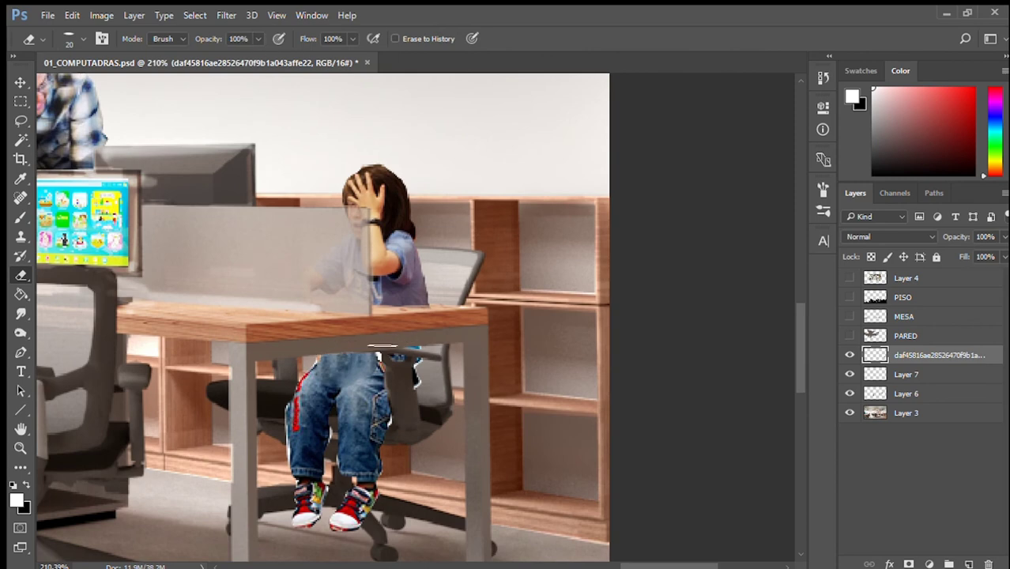
pyautogui.hotkey('ctrl', '0')
pyautogui.press('i')
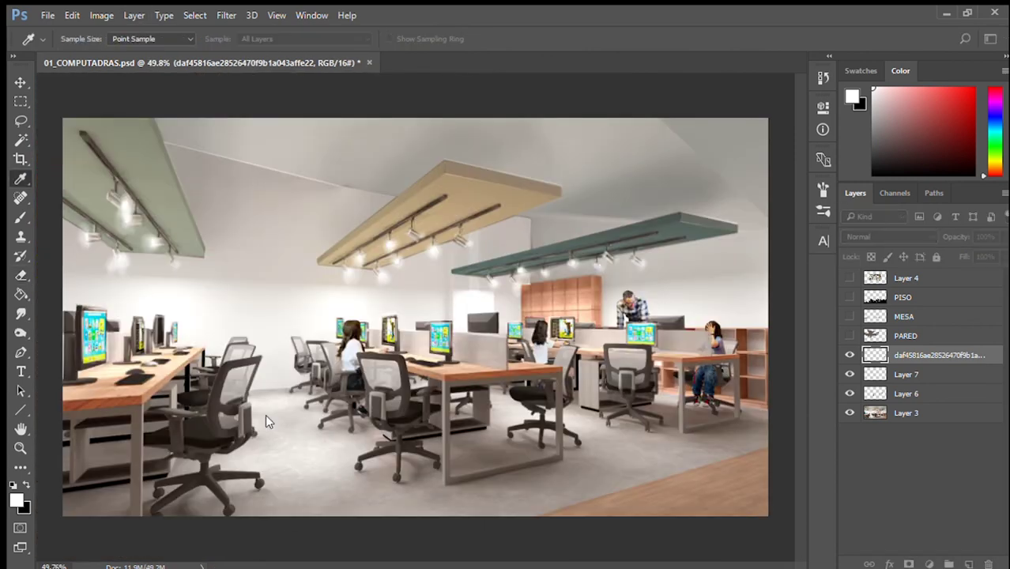
pyautogui.press('e')
pyautogui.scroll(-3, 415, 317)
pyautogui.keyDown('shift'); pyautogui.click(907, 393); pyautogui.keyUp('shift')
# - Rename the merged people layer to GENTE
pyautogui.hotkey('ctrl', 'e')
pyautogui.doubleClick(906, 355)
pyautogui.write('GENTE')
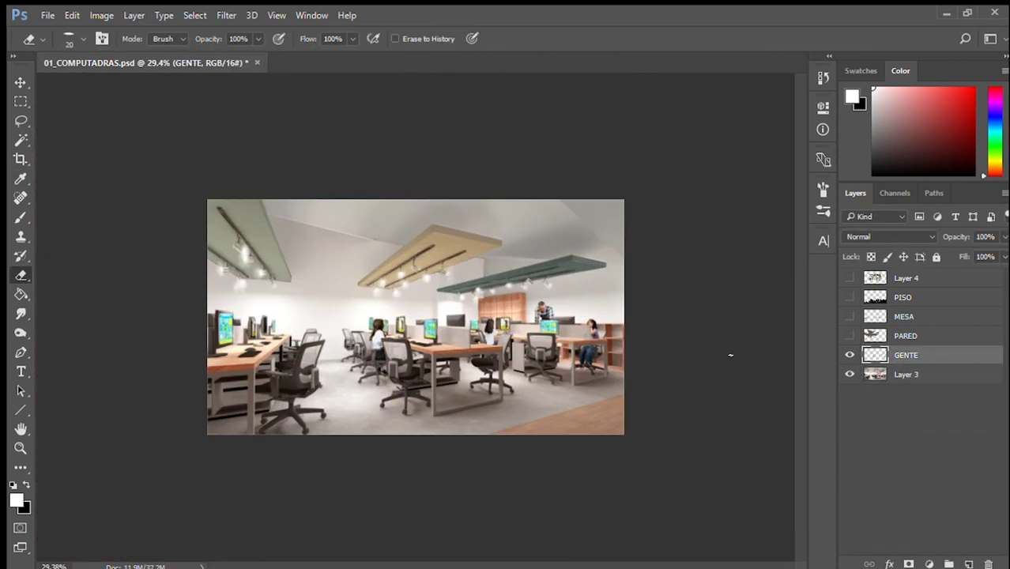
# - Stretch the dirty-screen texture over the canvas in Overlay blend mode at 33% opacity
pyautogui.moveTo(497, 370); pyautogui.dragTo(624, 435)
pyautogui.press('Return')
pyautogui.hotkey('shift', 'alt', 'b')
pyautogui.hotkey('shift', 'alt', 'f')
pyautogui.hotkey('shift', 'alt', 'o')
pyautogui.click(985, 237)
pyautogui.write('33')
pyautogui.click(850, 355)
pyautogui.click(850, 355)
# - Delete Layer 4 and reselect the dirty-screen texture layer
pyautogui.click(906, 278)
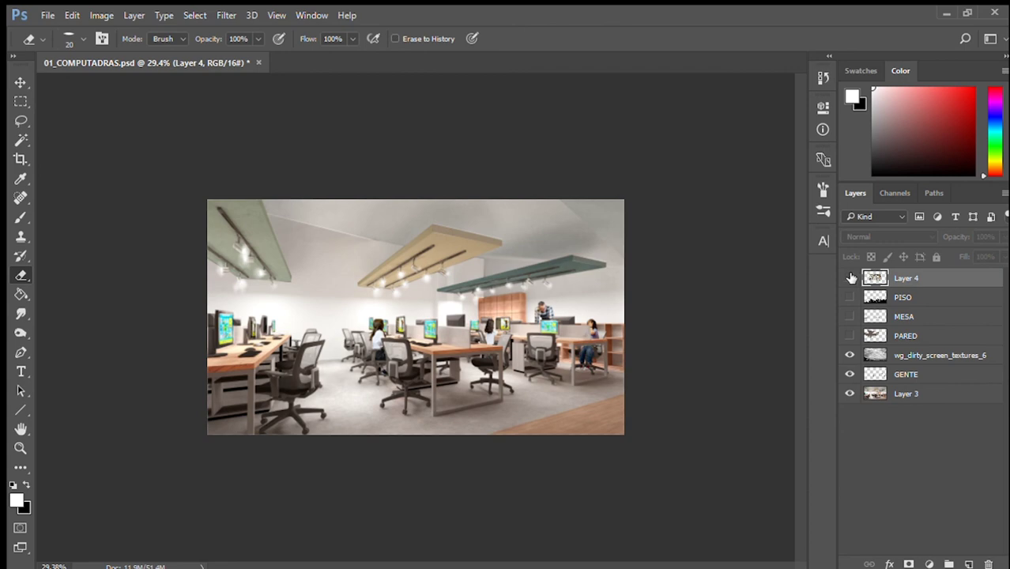
pyautogui.press('Delete')
pyautogui.click(906, 336)
pyautogui.press('c')
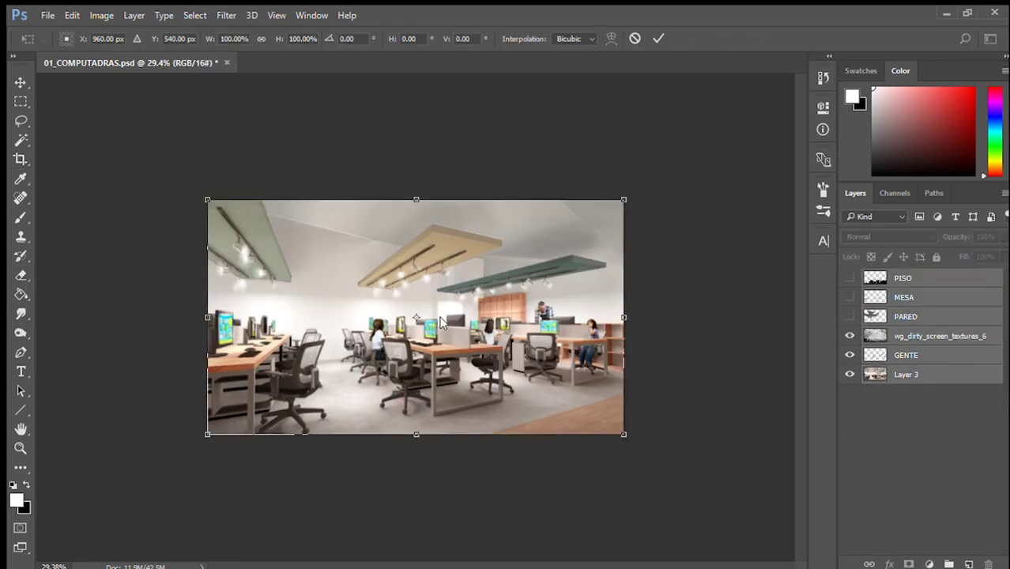
# - Create a merged copy of the visible layers and set up a low-opacity brush
pyautogui.keyDown('shift'); pyautogui.click(906, 374); pyautogui.keyUp('shift')
pyautogui.hotkey('ctrl', 'alt', 'e')
pyautogui.press('b')
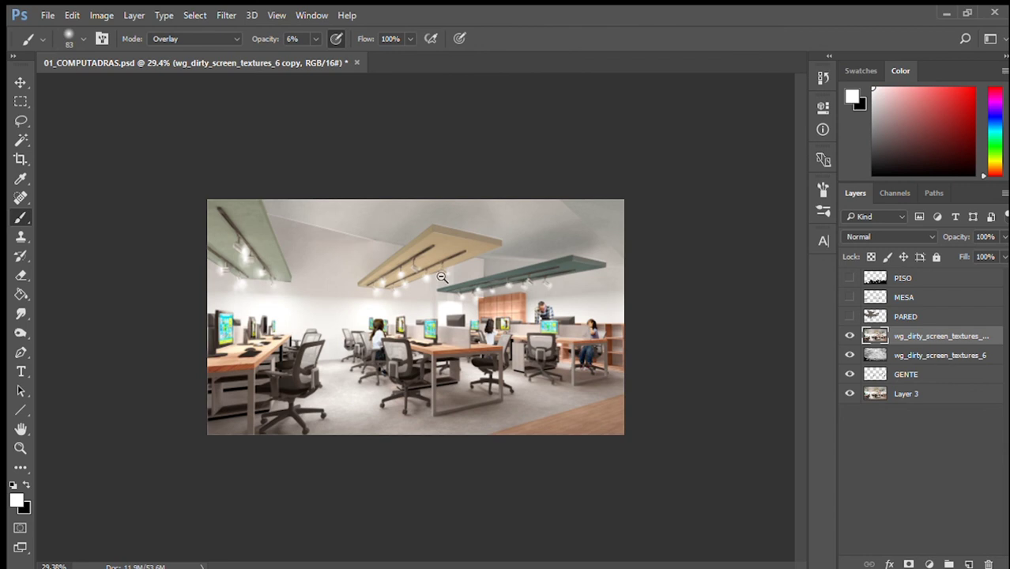
pyautogui.scroll(1, 442, 277)
pyautogui.press('1')
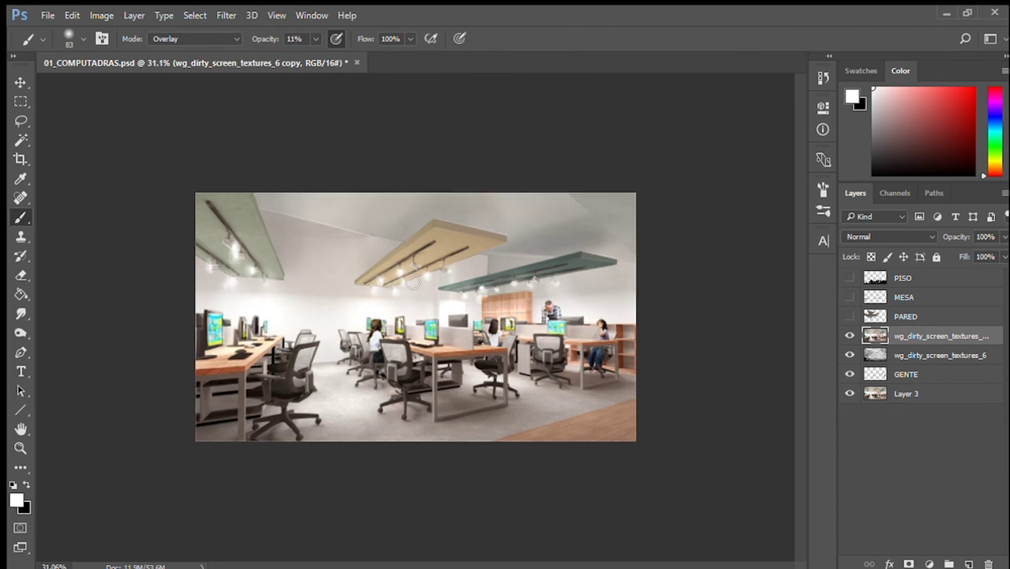
pyautogui.scroll(1, 493, 336)
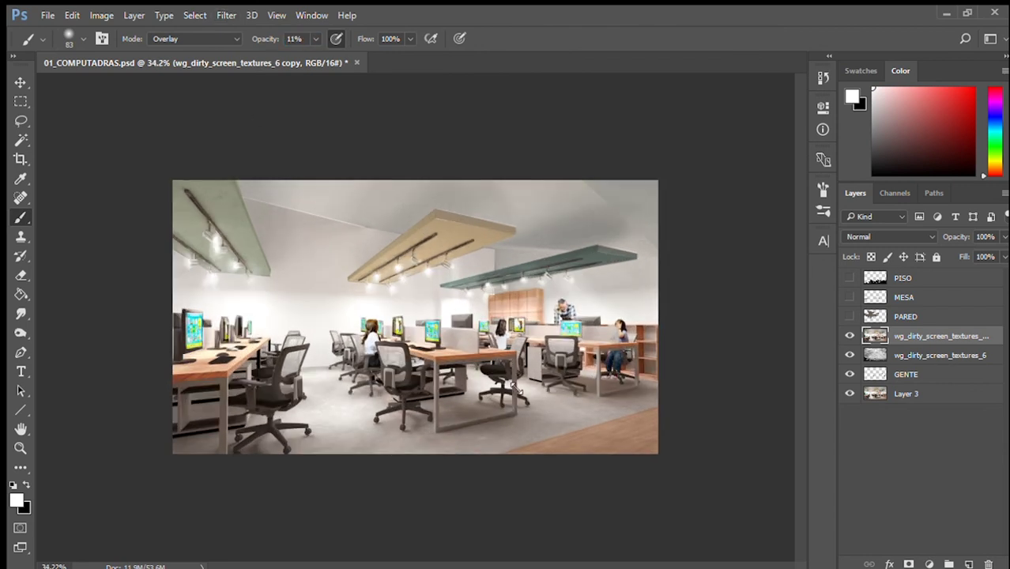